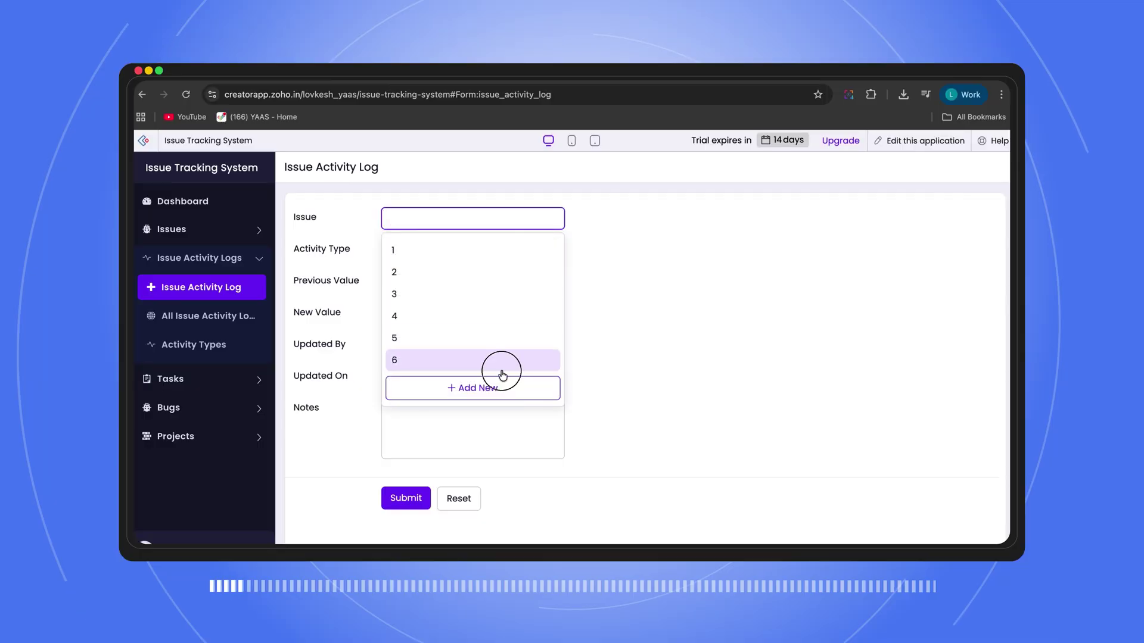
Step: Log a Status Change activity on issue 6, from Open to In progress, with an investigation note
left_click(503, 373)
left_click(520, 270)
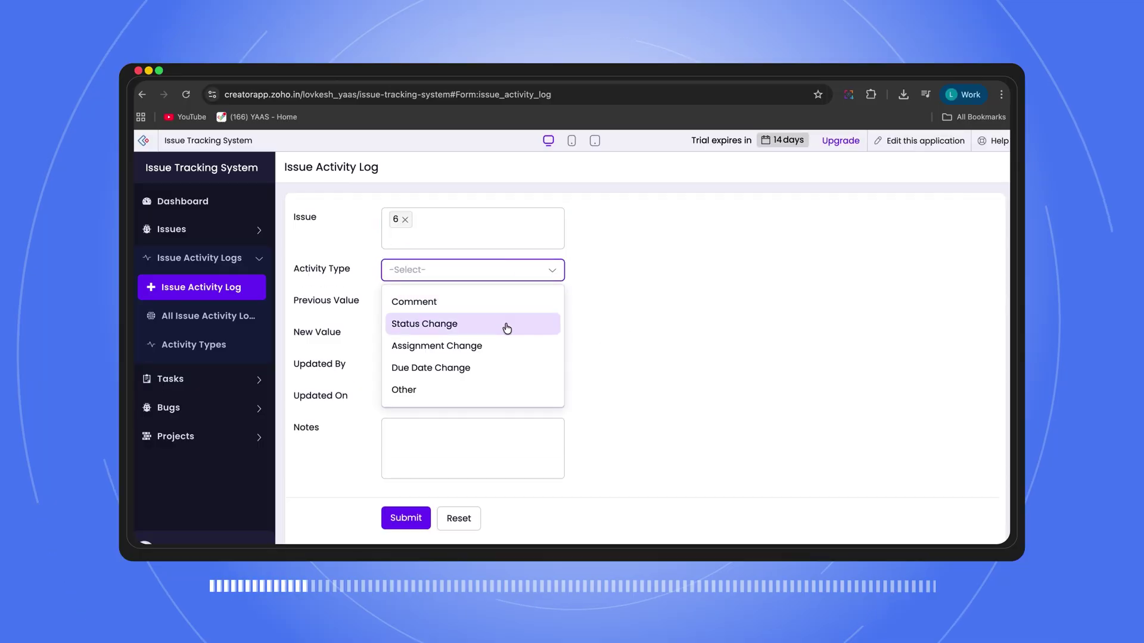
left_click(508, 324)
type("Open")
key("Tab")
type("In progress")
key("Tab")
type("LovkeshStarted investiga")
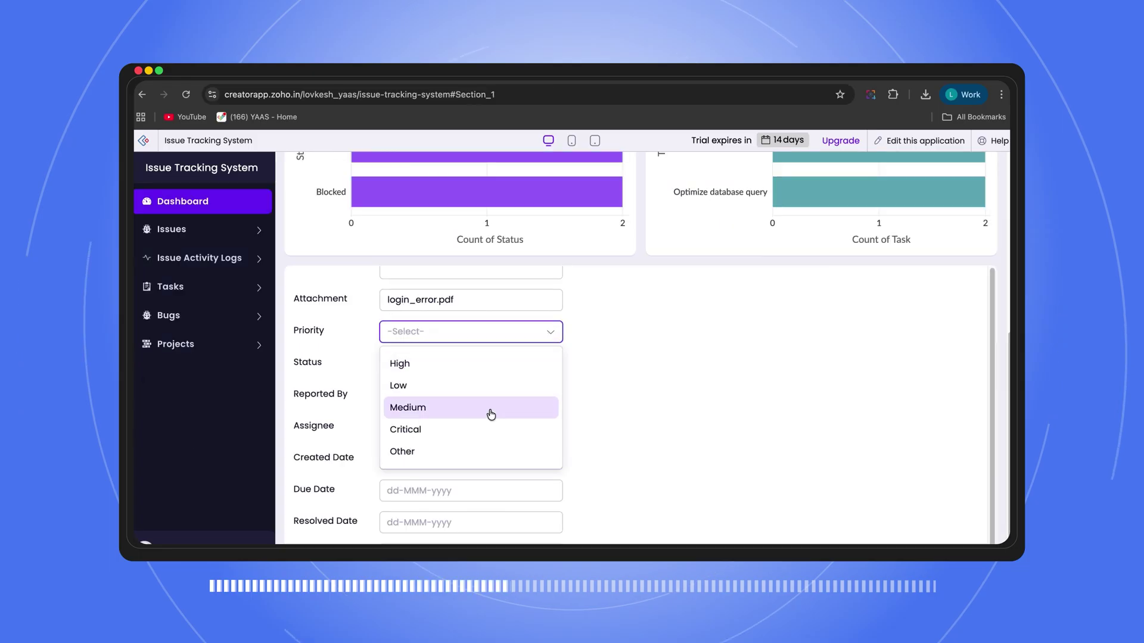
Step: Set the issue priority to Low and status to In Progress, then review the All Issues table
left_click(401, 385)
left_click(471, 364)
left_click(401, 416)
left_click(450, 394)
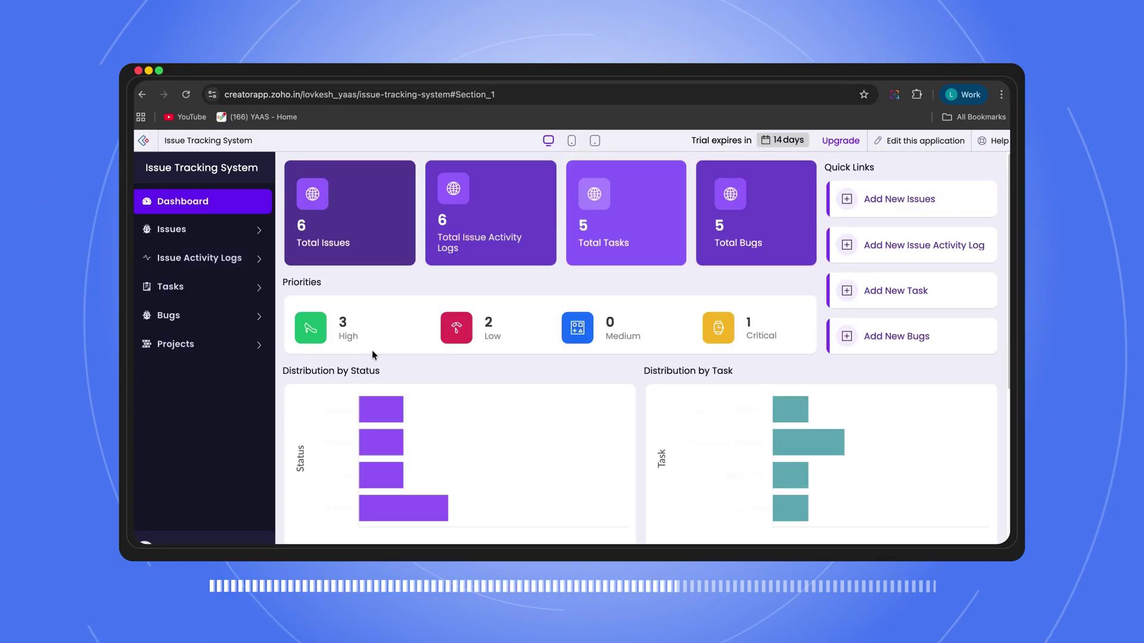
scroll(372, 349, "down", 10)
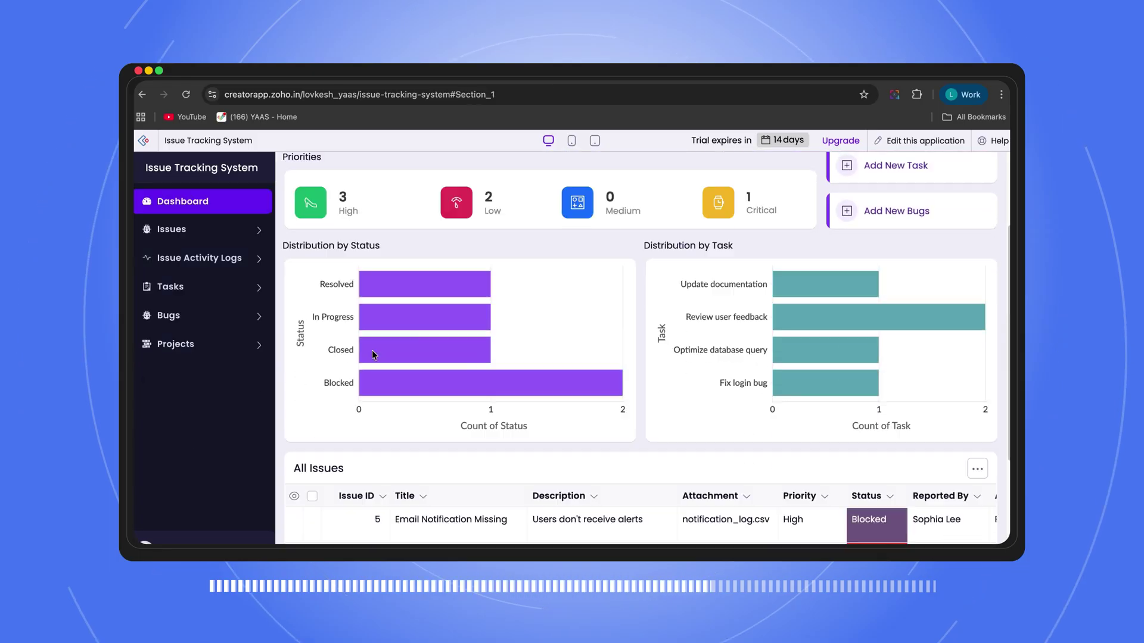
scroll(754, 507, "right", 3)
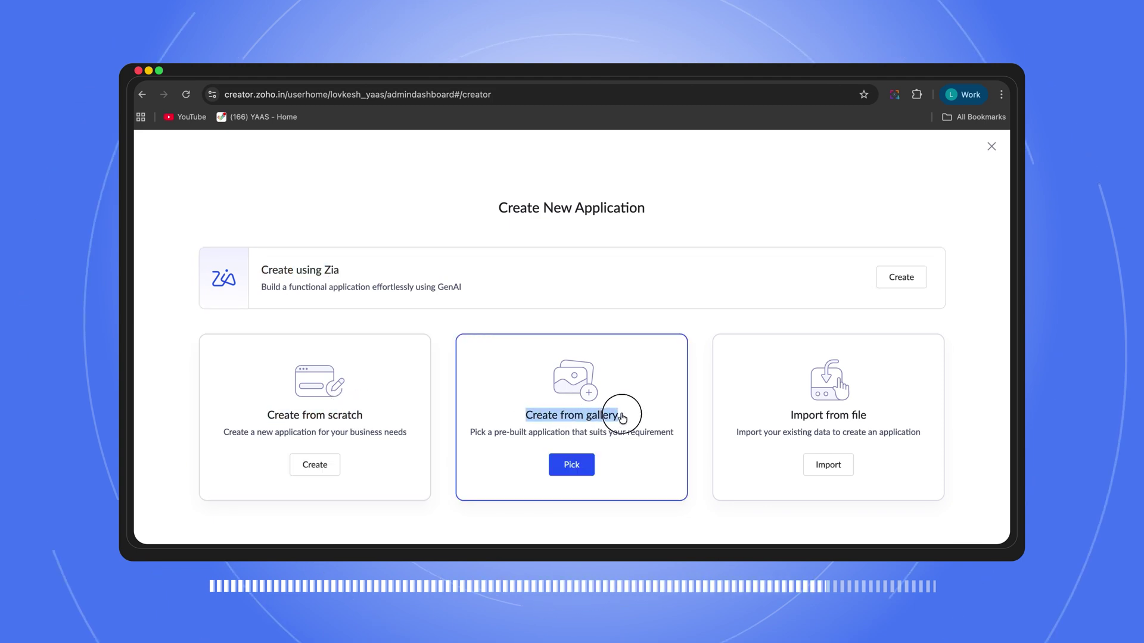
Step: Add a custom 'Vendor Management' use case for recording all vendor information
left_click_drag(791, 415, 814, 418)
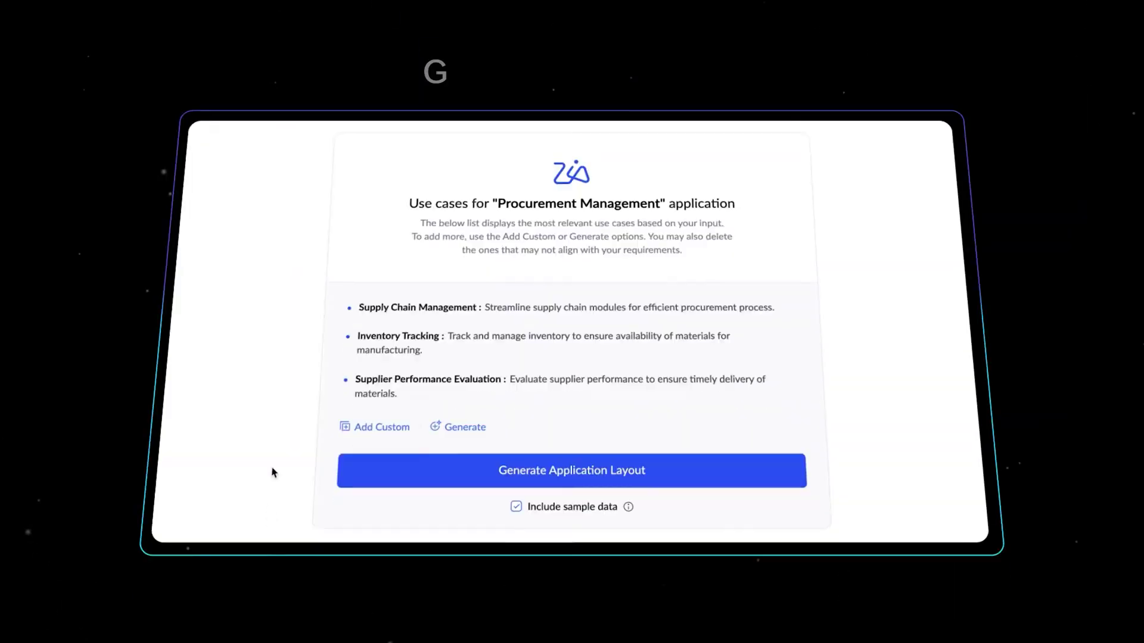
left_click(373, 427)
type("Vendor Management: Record all vendor information in a central database")
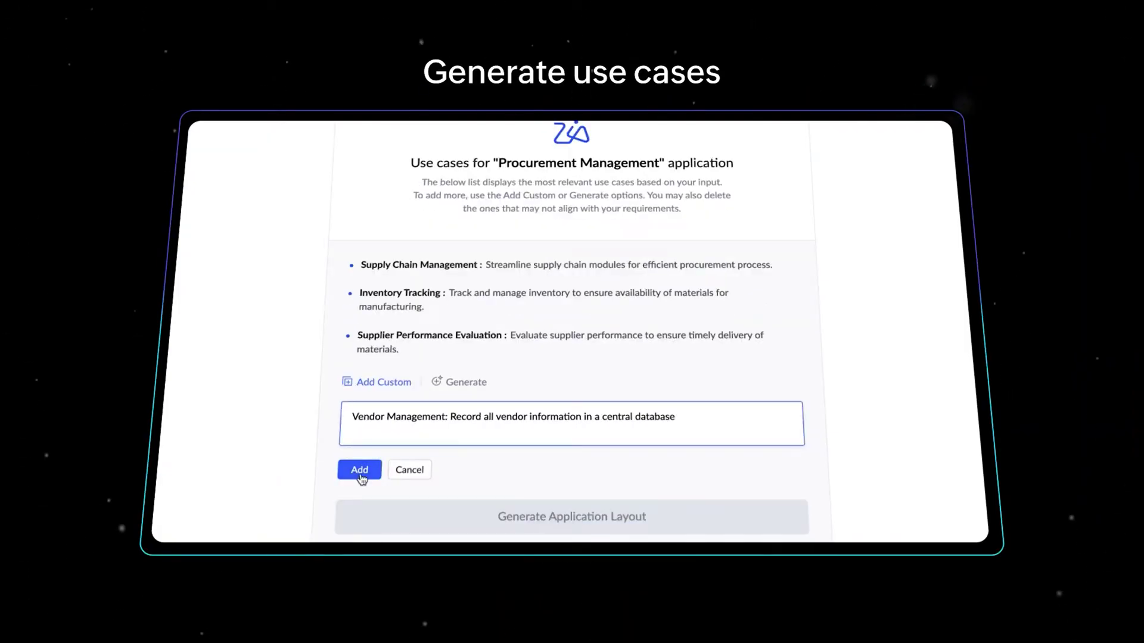
left_click(360, 471)
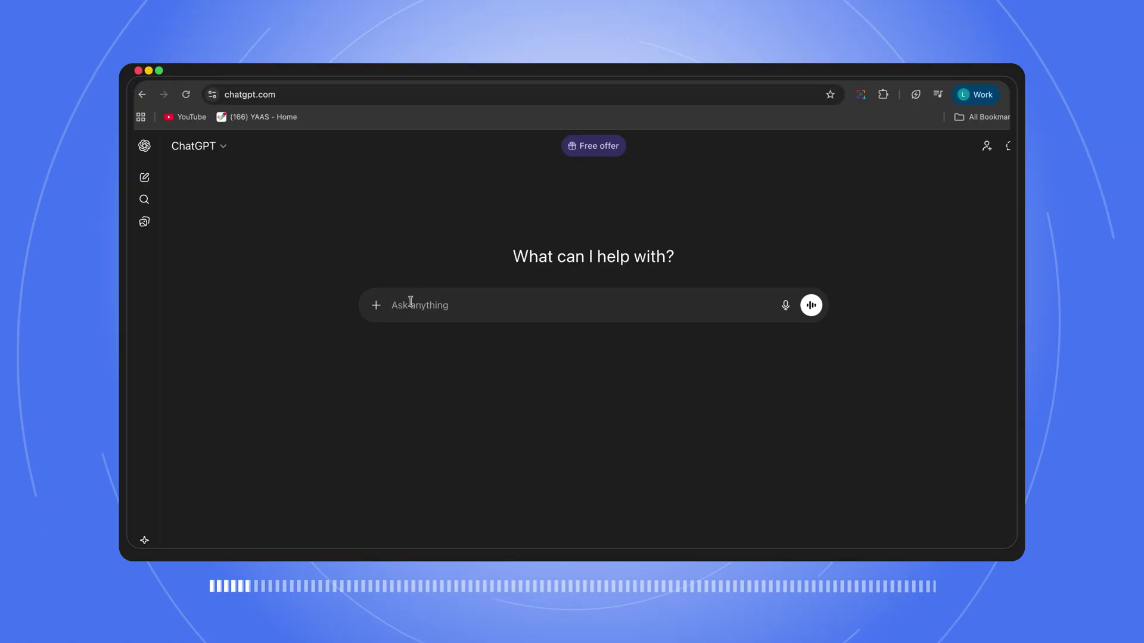
Step: Ask ChatGPT to write a Zia prompt describing the issue tracking app's requirements
type("i'm buil")
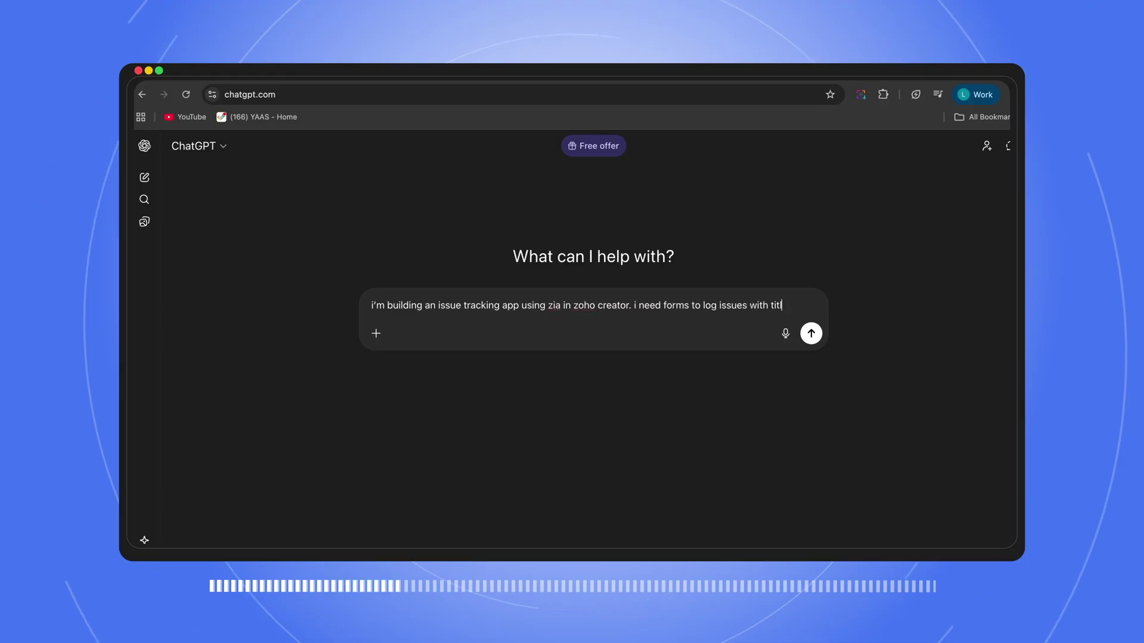
type("e, description, priority, status, assignee, due date and attachment. i need work")
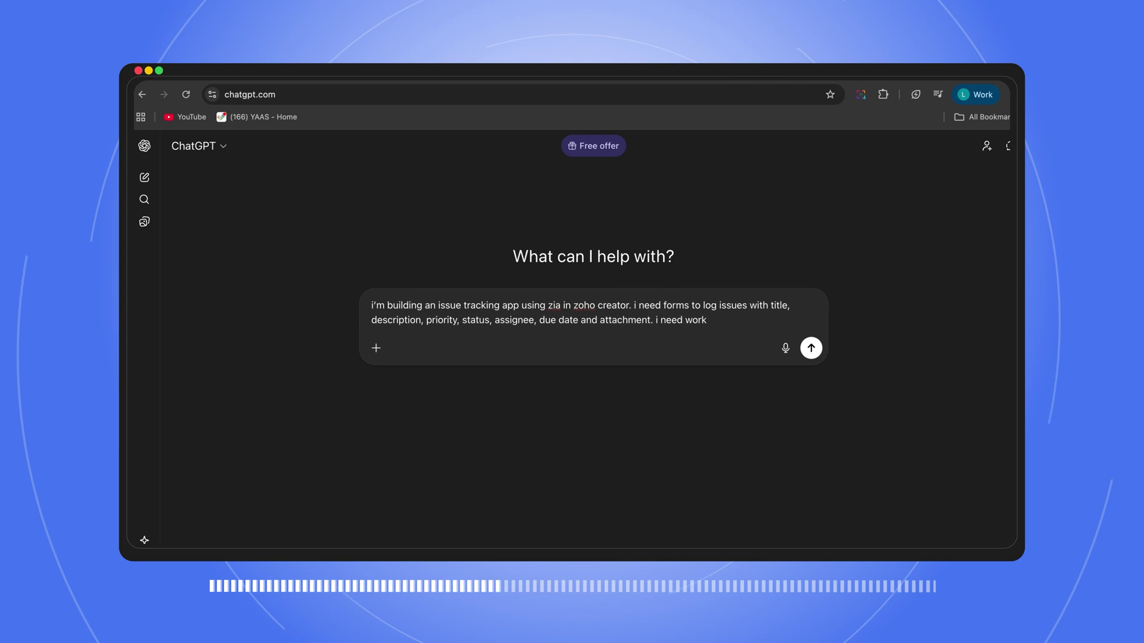
type("gnees and")
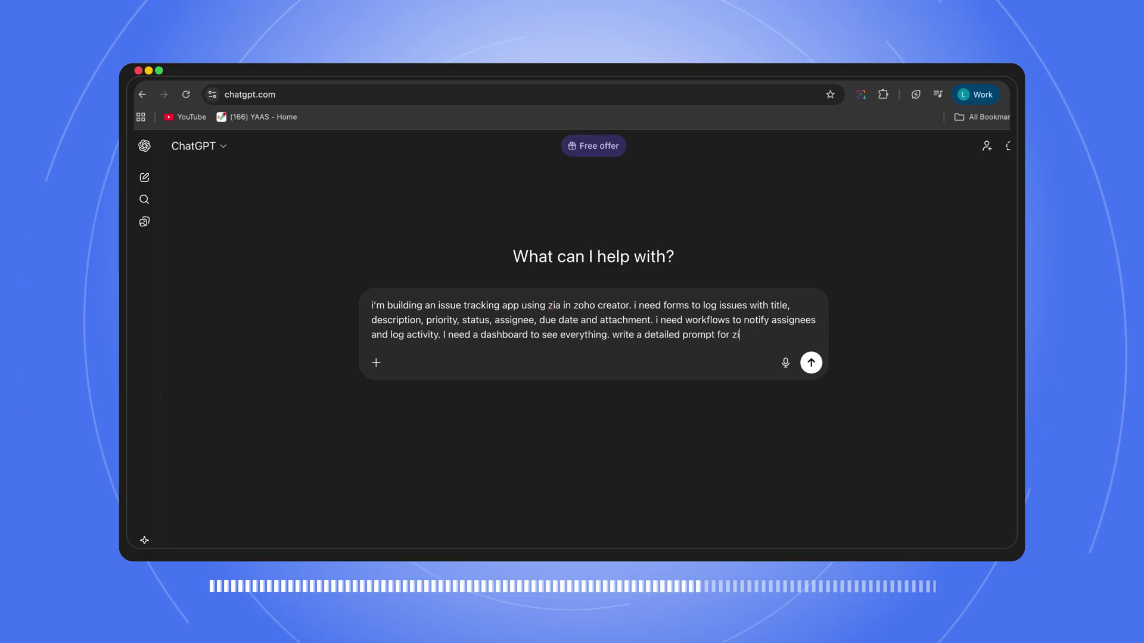
type("a")
key("Return")
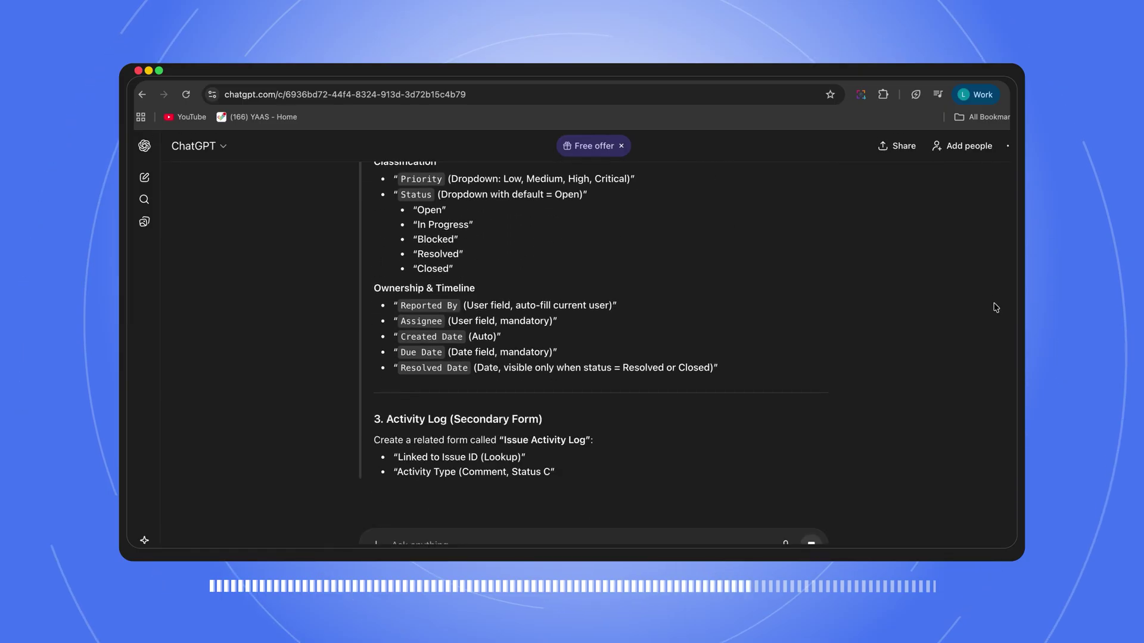
Step: Copy ChatGPT's generated prompt and paste it as the Zia app description
scroll(596, 333, "up", 15)
left_click_drag(286, 264, 518, 289)
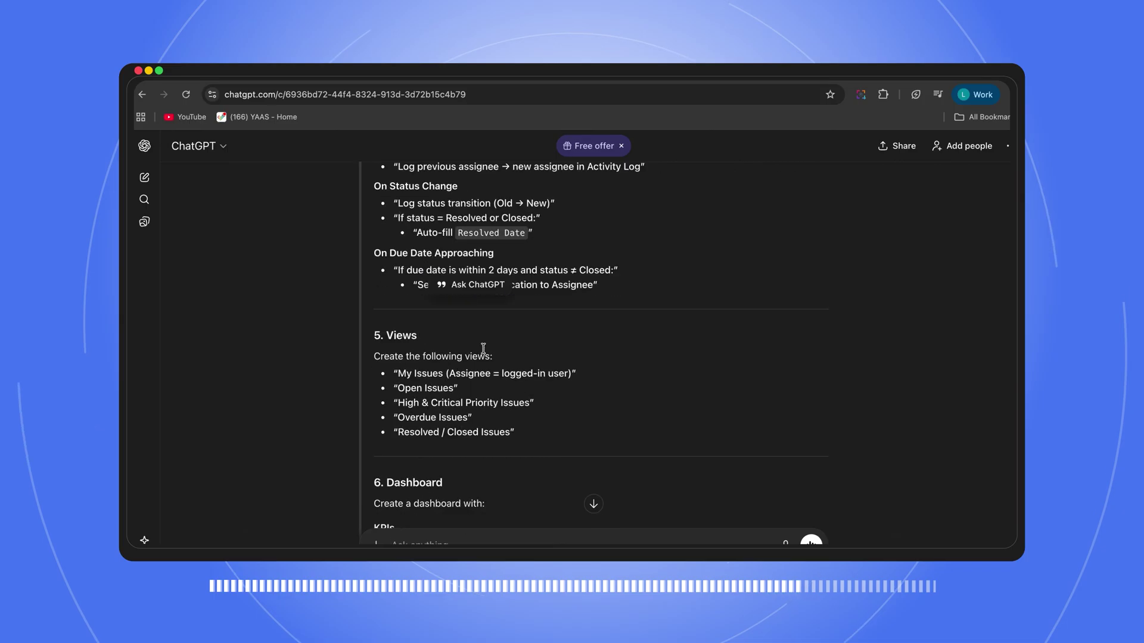
scroll(483, 349, "down", 15)
scroll(483, 349, "up", 3)
left_click(708, 260, "shift")
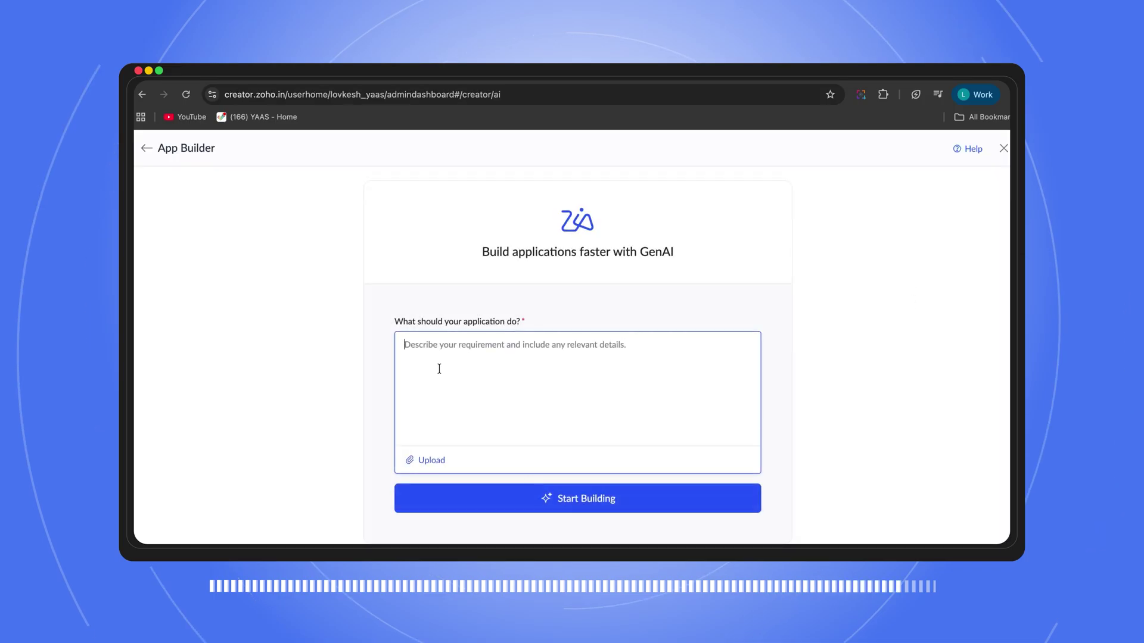
key("super+v")
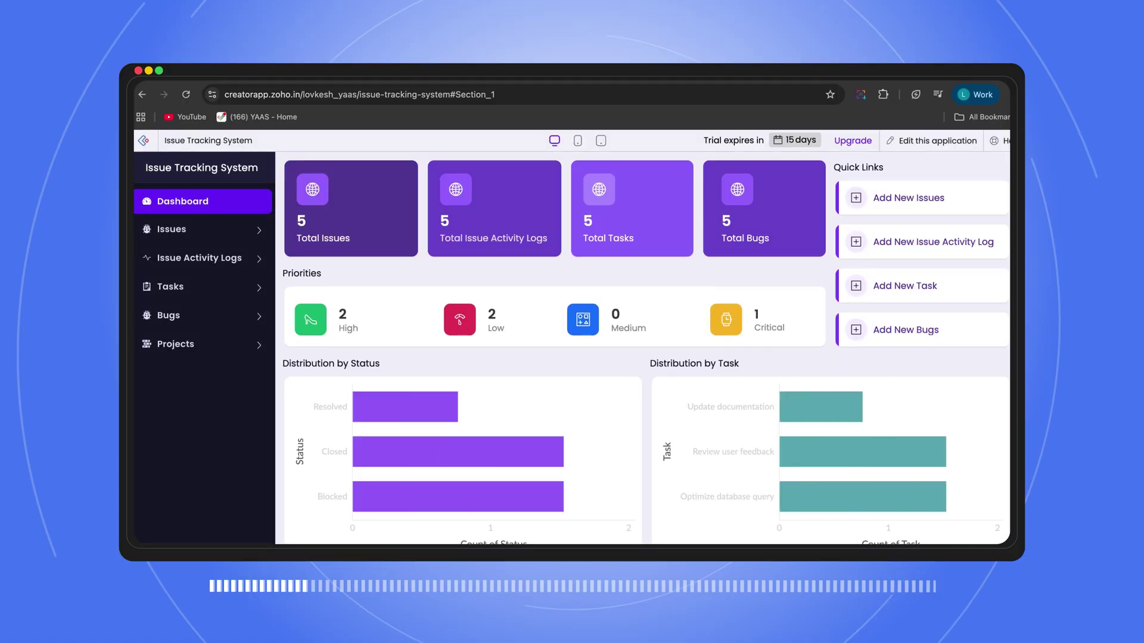
Step: Scroll through the live dashboard's tables to review the generated issues, tasks and bugs
scroll(735, 469, "down", 5)
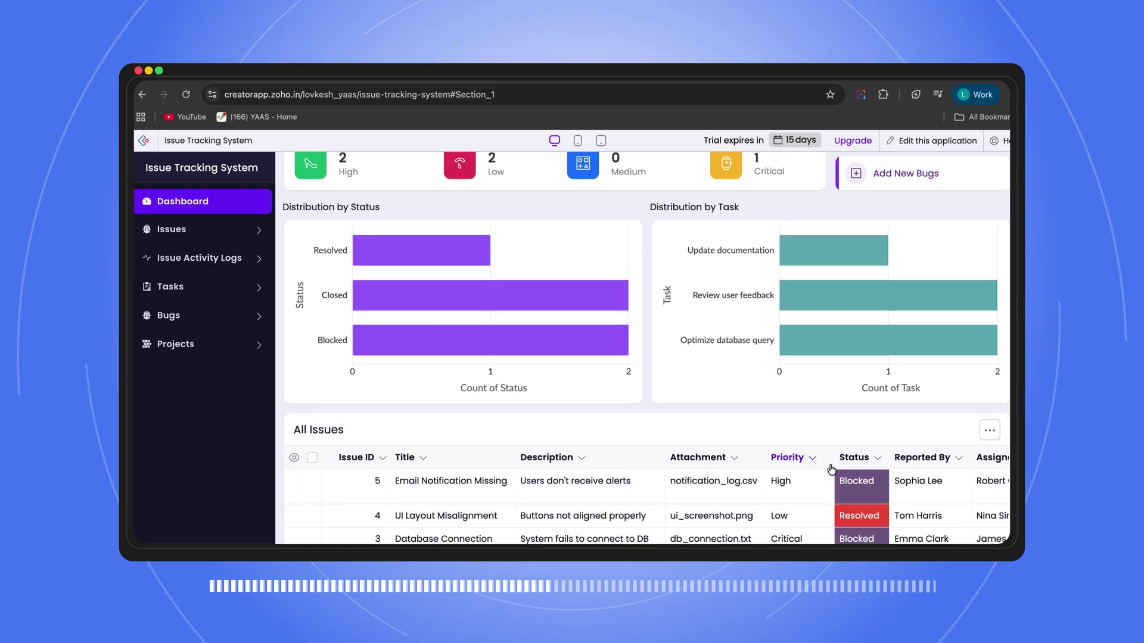
scroll(832, 468, "right", 5)
scroll(831, 468, "right", 3)
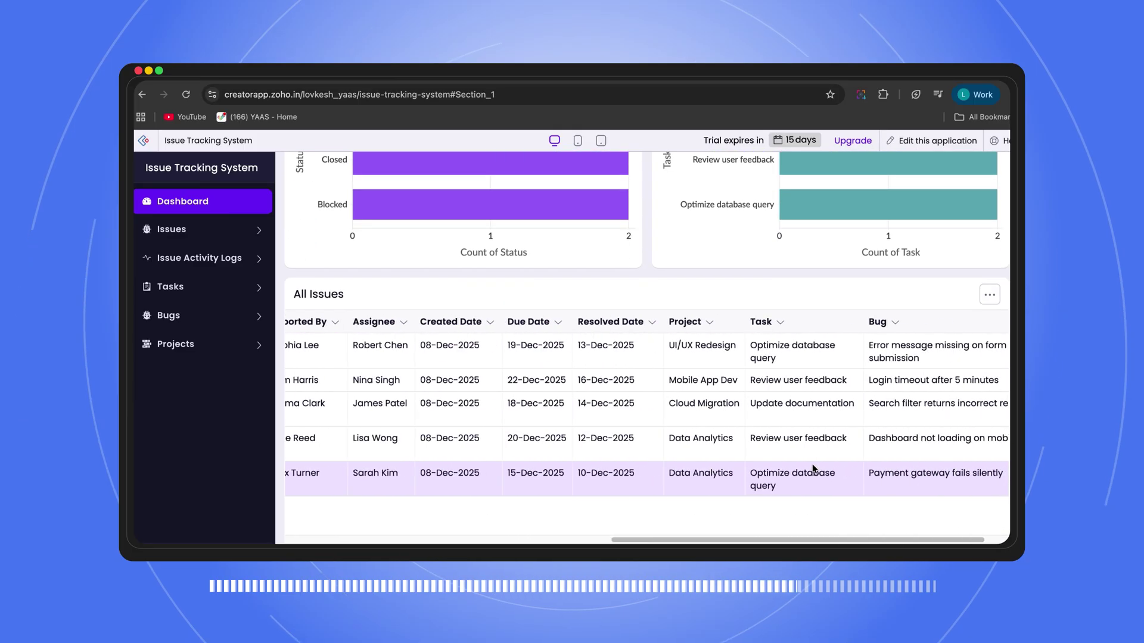
scroll(822, 464, "up", 5)
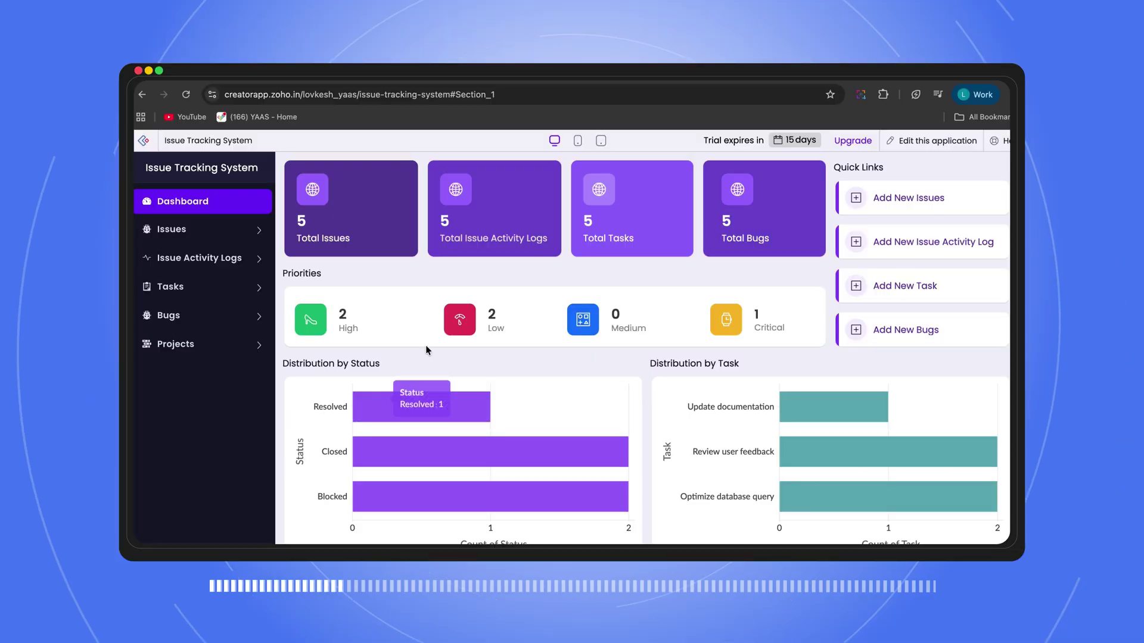
scroll(661, 367, "down", 1)
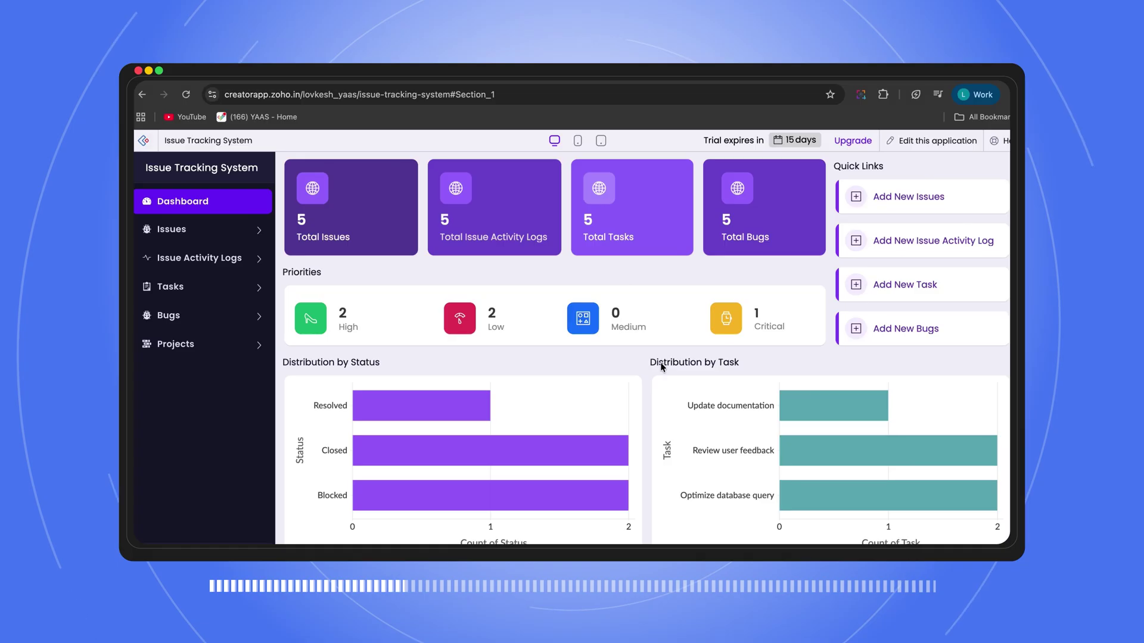
scroll(660, 362, "down", 3)
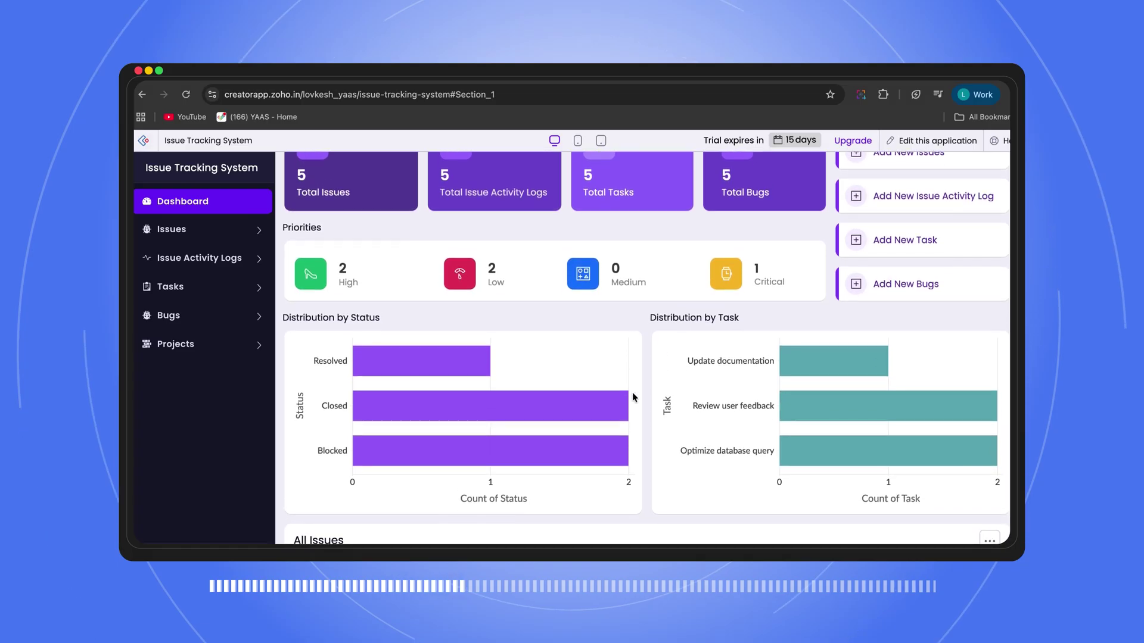
scroll(632, 392, "down", 5)
scroll(477, 372, "left", 2)
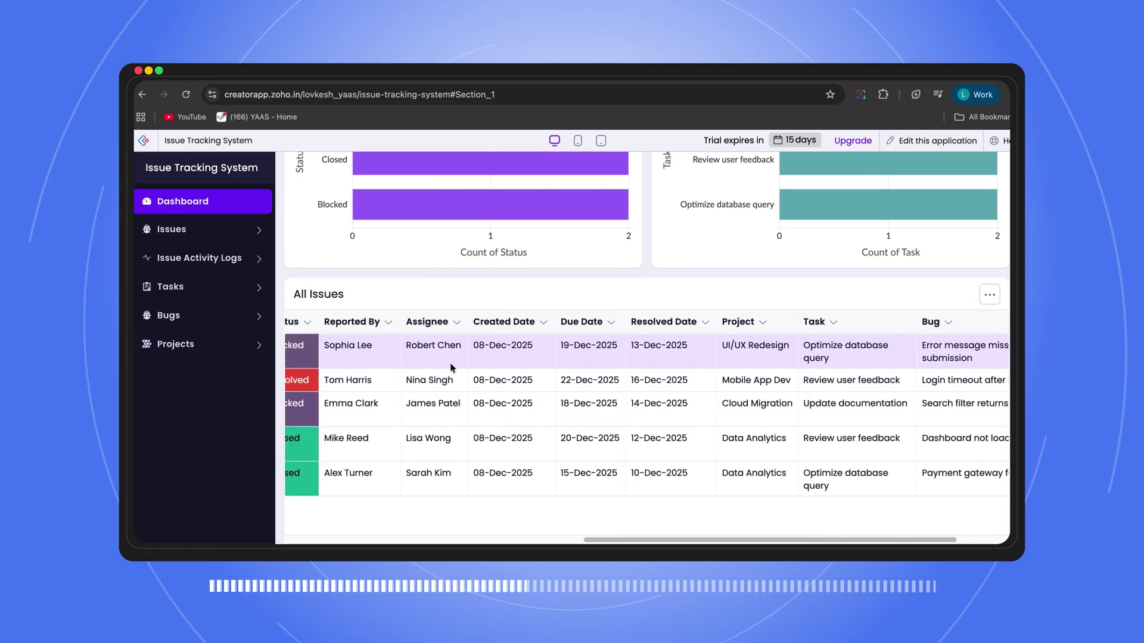
scroll(451, 365, "left", 5)
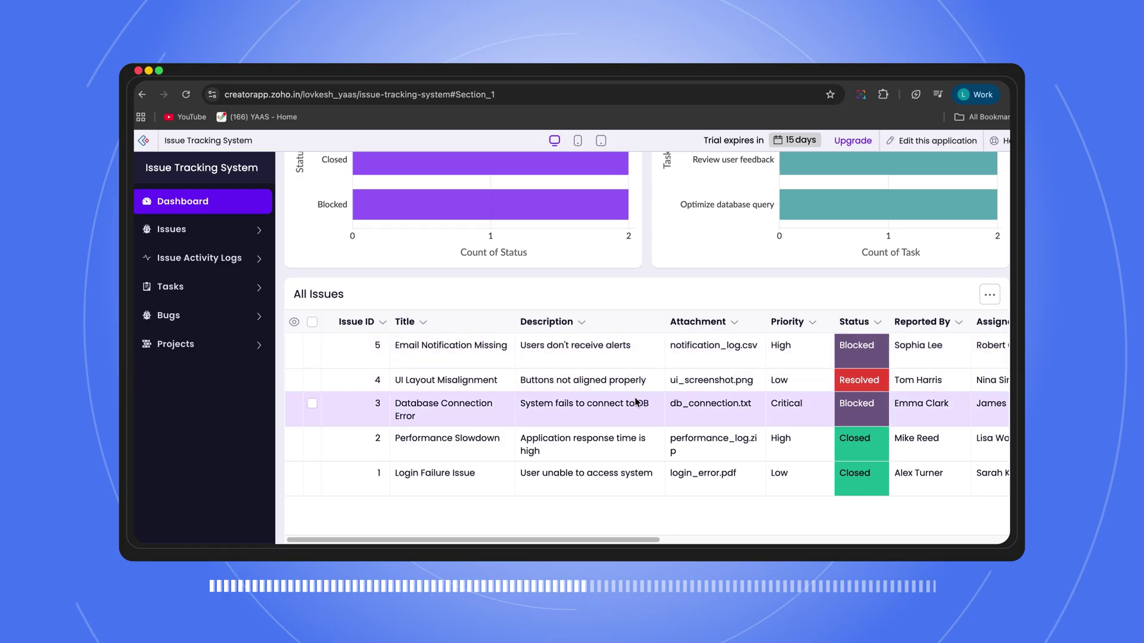
scroll(768, 393, "right", 2)
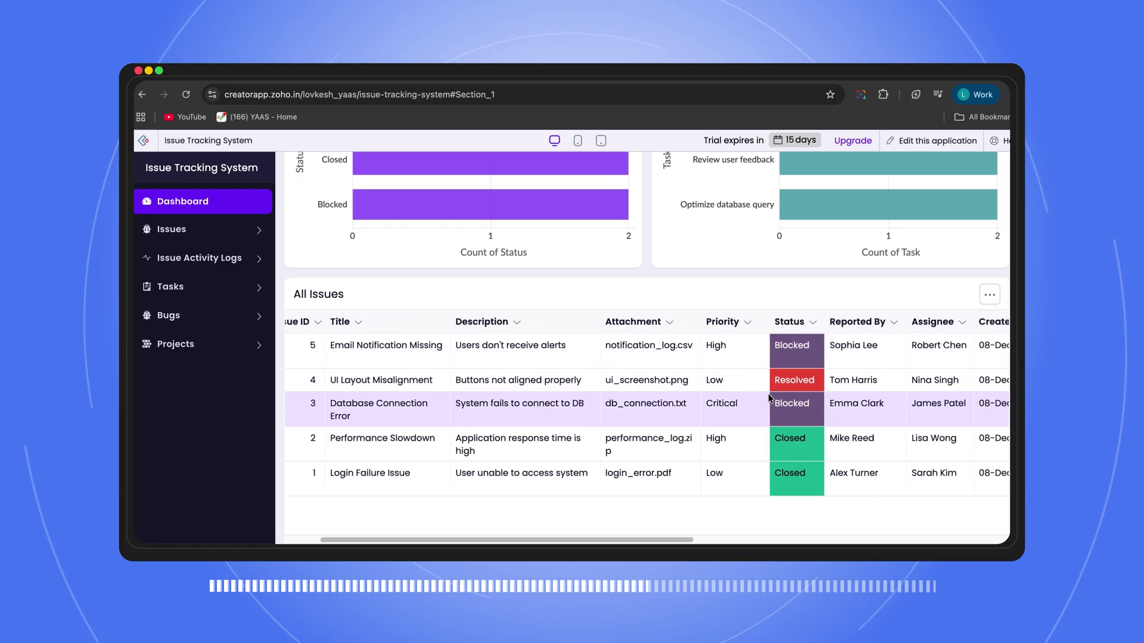
scroll(768, 398, "right", 2)
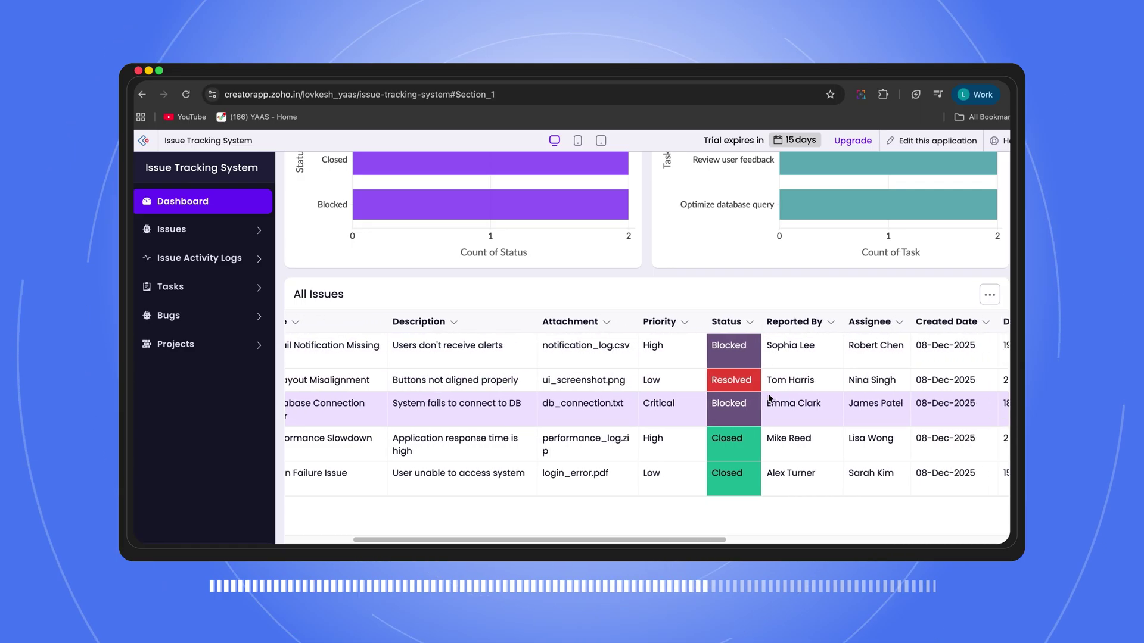
scroll(768, 398, "left", 4)
scroll(834, 411, "right", 13)
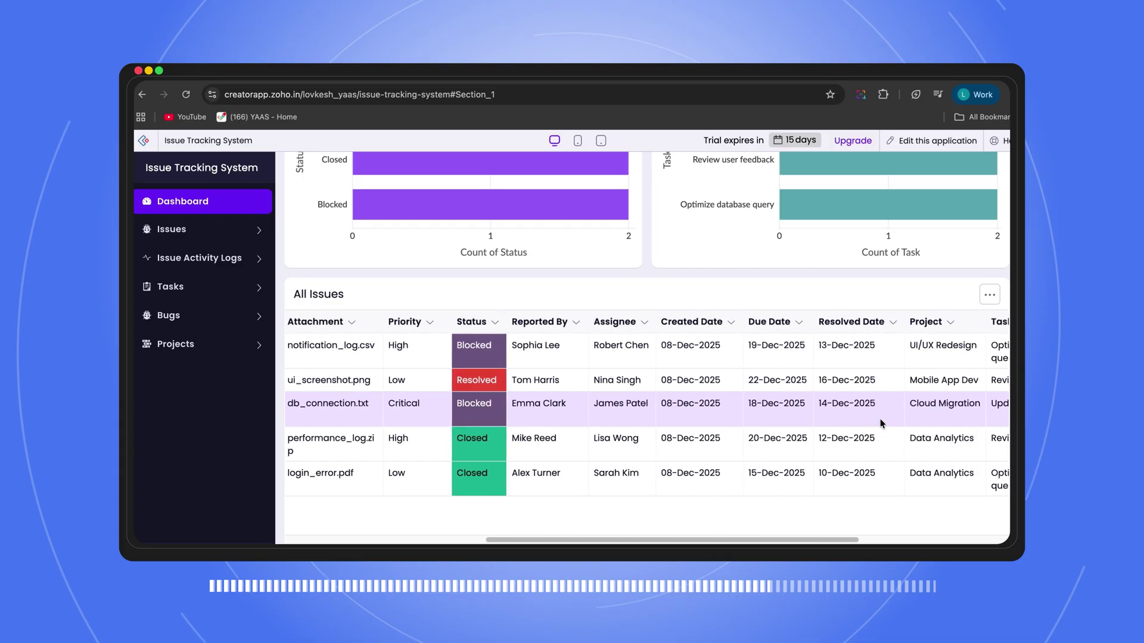
scroll(880, 424, "right", 2)
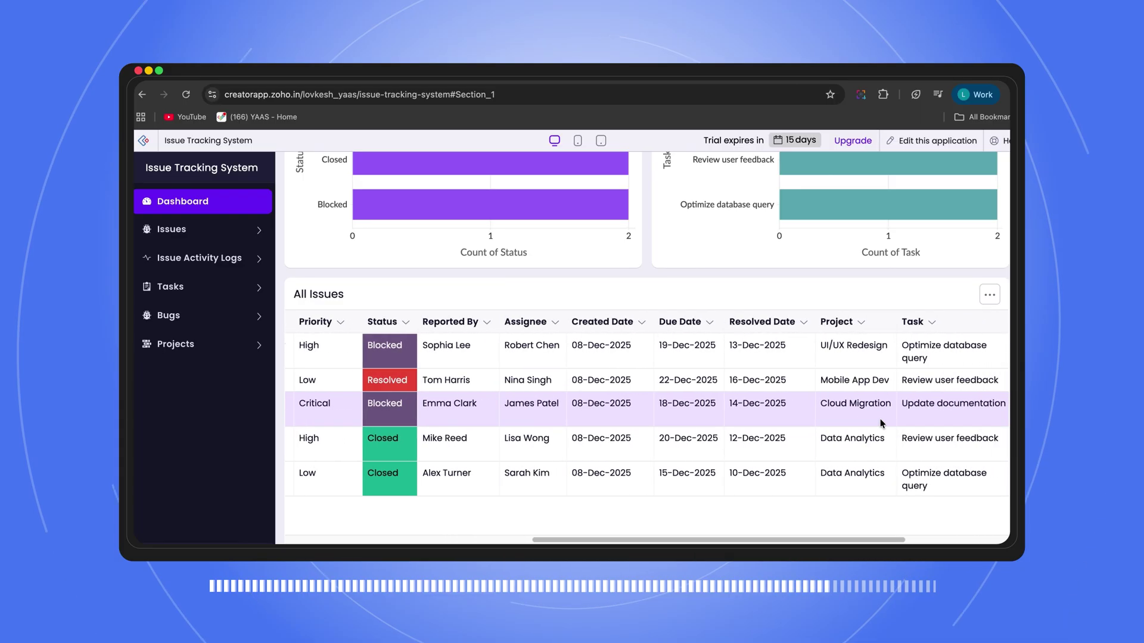
scroll(881, 423, "right", 2)
scroll(655, 417, "left", 15)
Step: Open the Issues form from the sidebar's Issues section
left_click(178, 238)
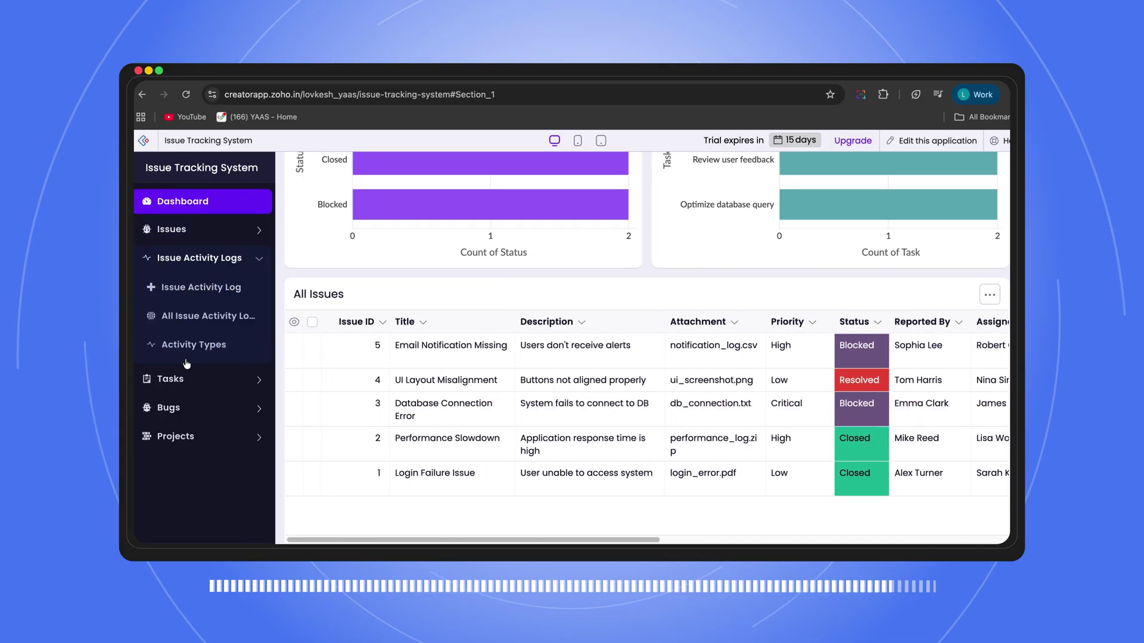
left_click(208, 292)
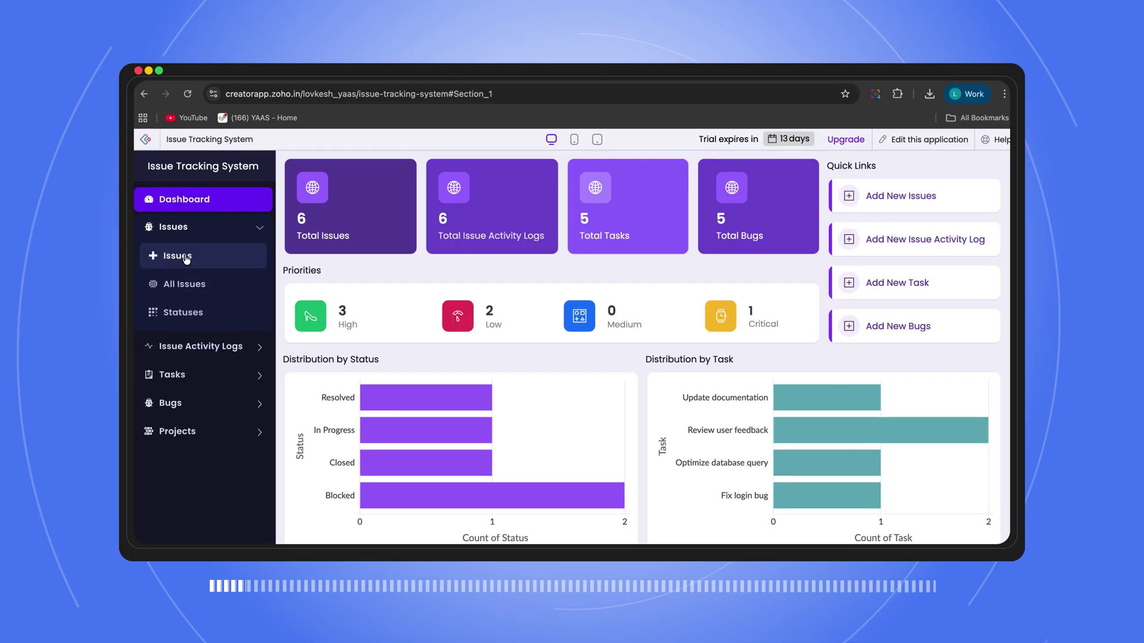
left_click(184, 260)
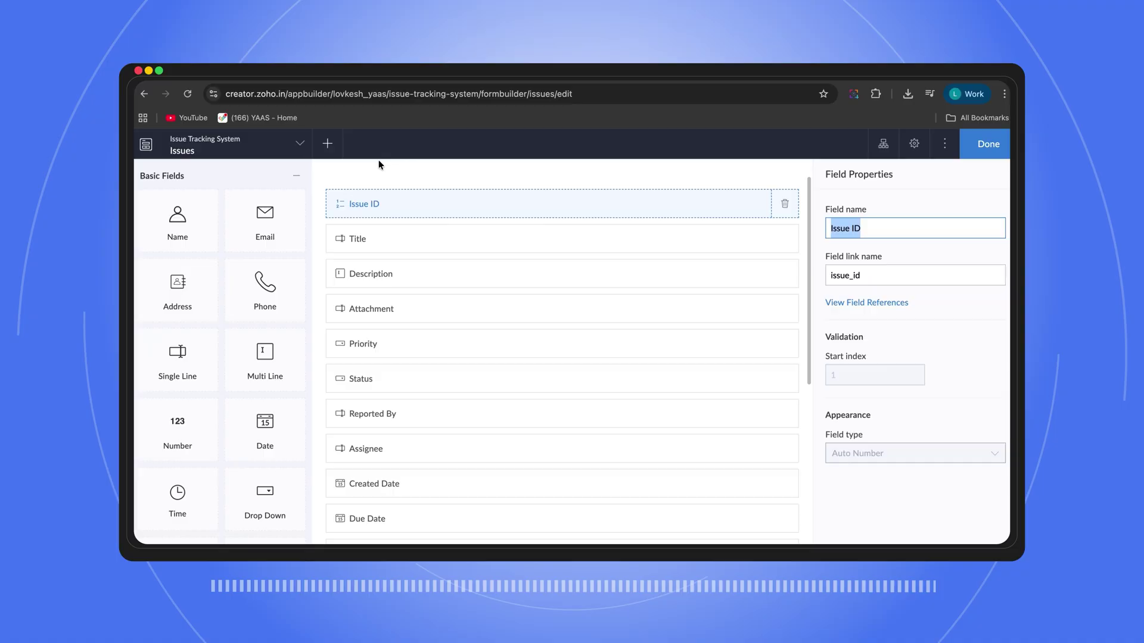
Step: Rename Title to Issue Title, change Critical to Urgent, and set statuses Done, In Progress, Blocked, New
left_click(370, 239)
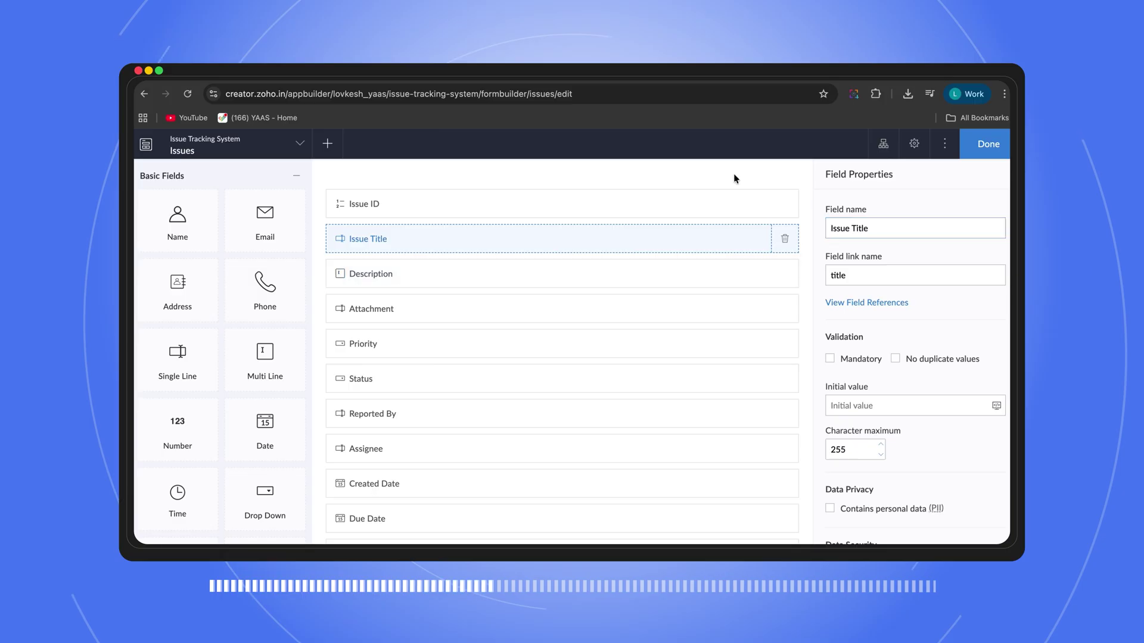
left_click(525, 350)
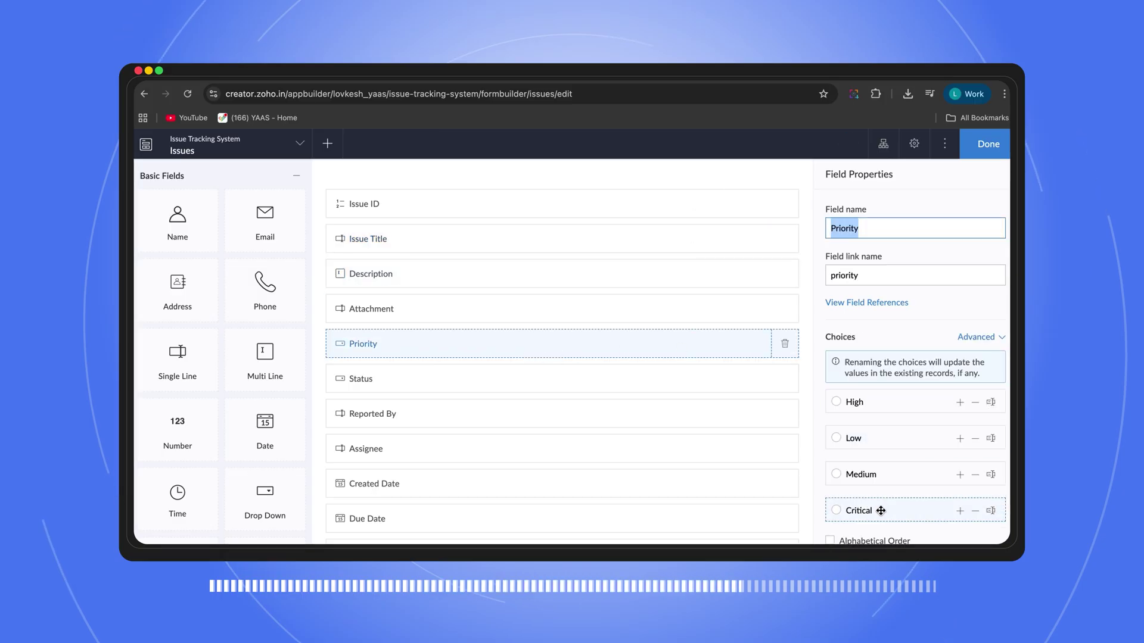
scroll(984, 404, "down", 3)
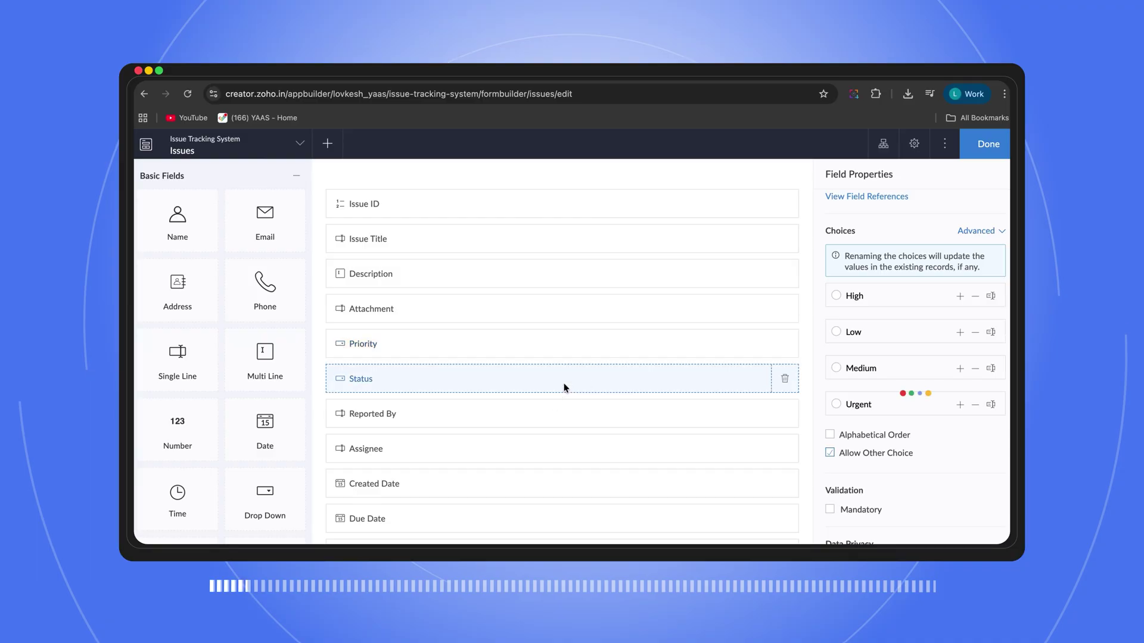
left_click(564, 388)
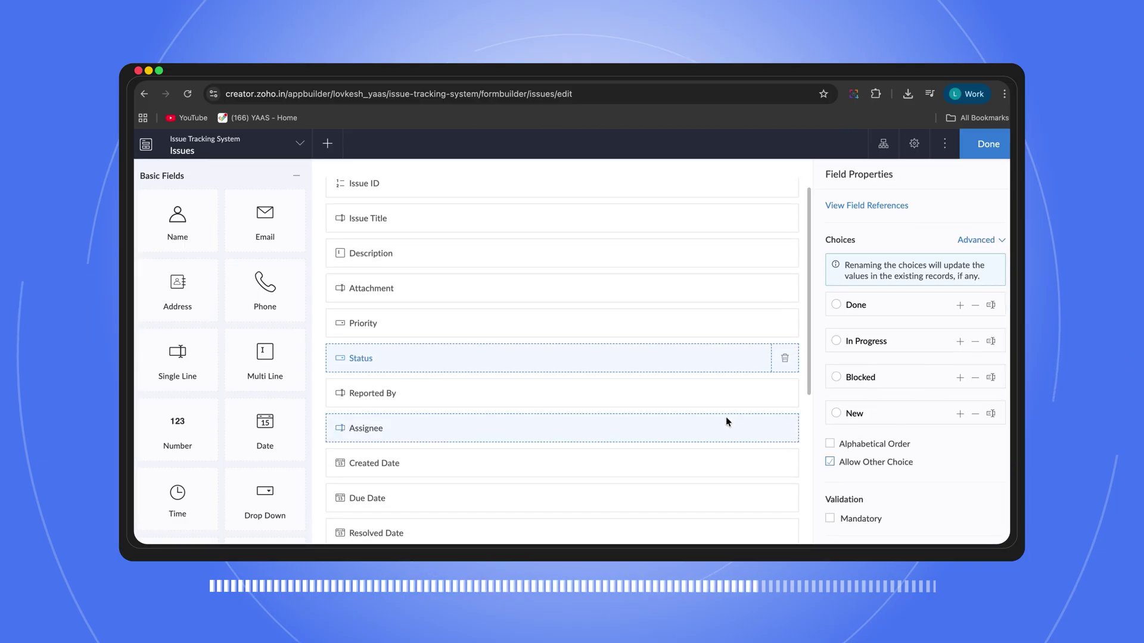
scroll(725, 421, "down", 1)
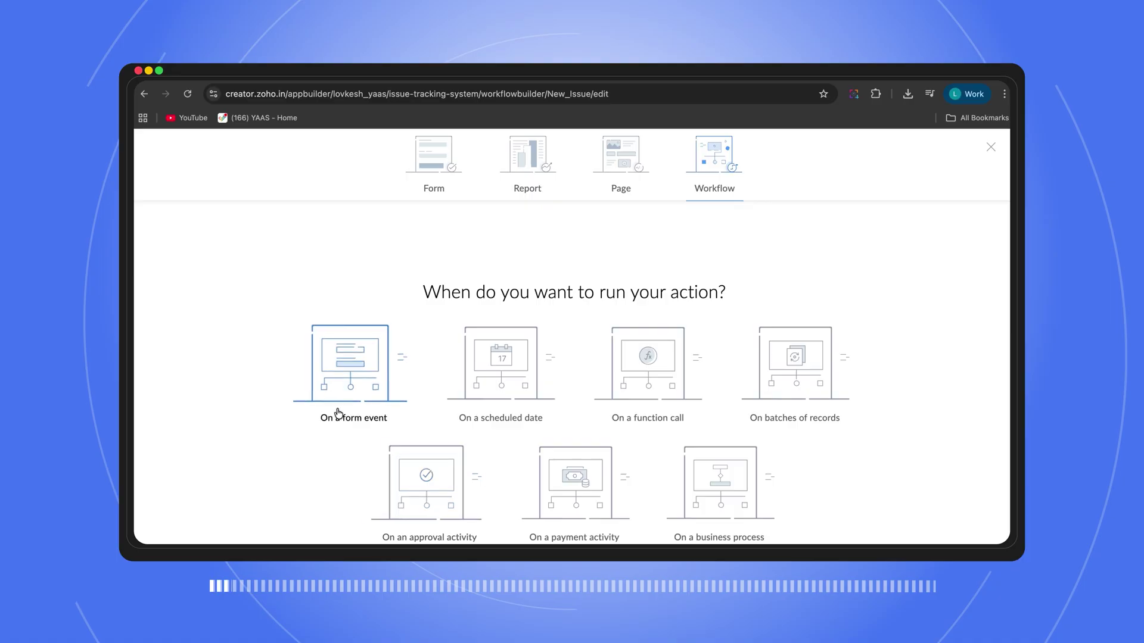
Step: Create the 'Issue Created and Assigned' form workflow triggered on record creation by successful form submission
left_click(334, 411)
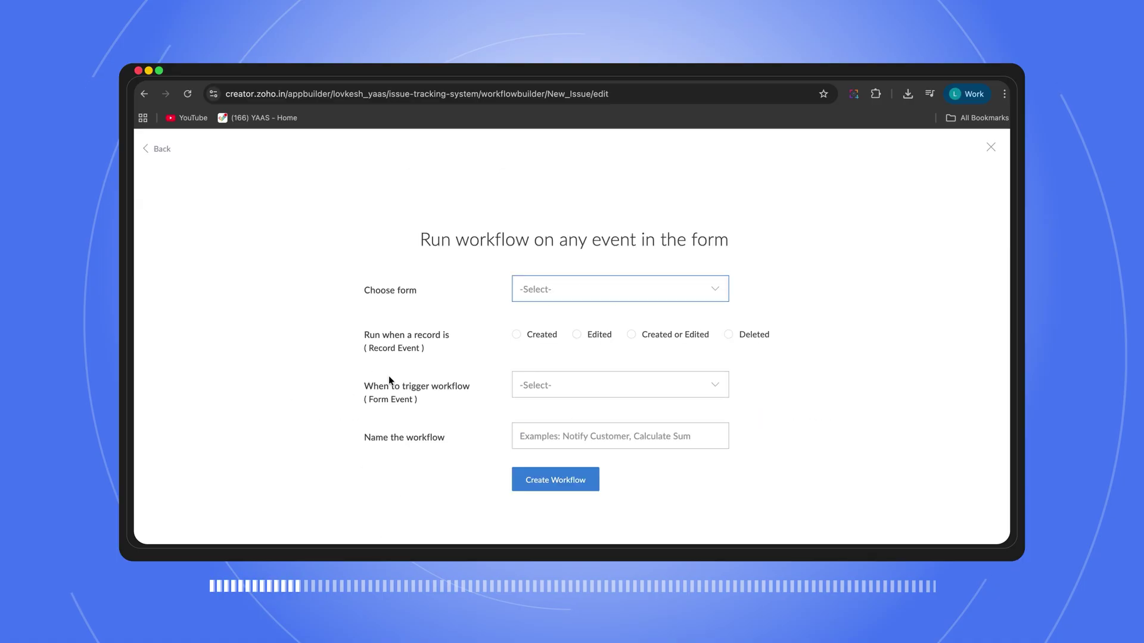
left_click(546, 338)
left_click(620, 385)
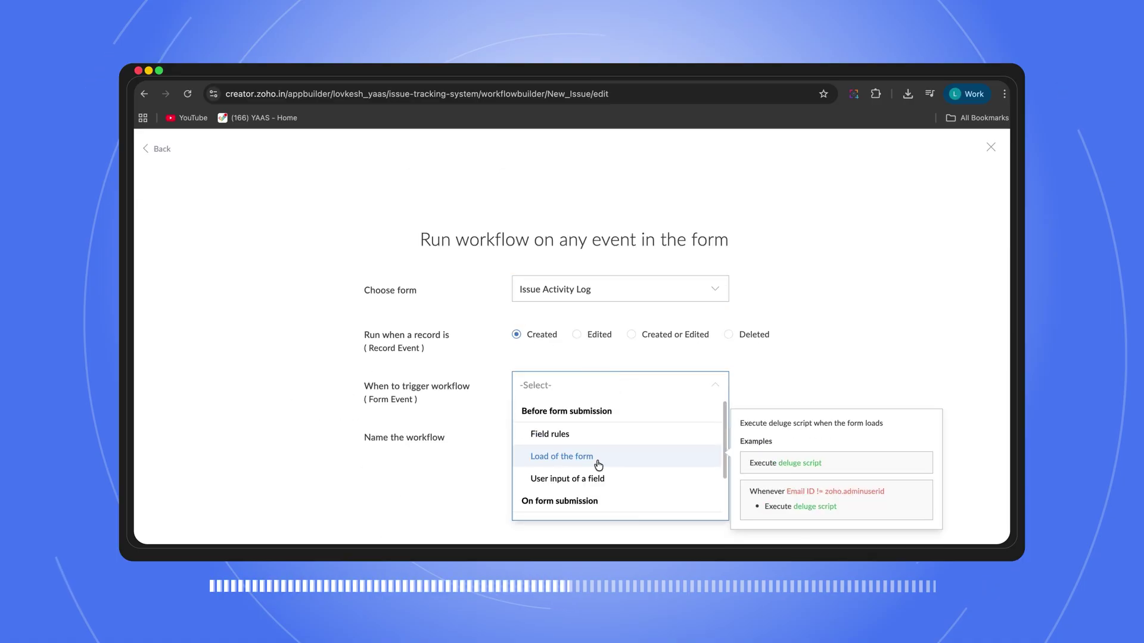
scroll(602, 476, "down", 2)
left_click(605, 508)
left_click(595, 436)
type("Issue Created and Assigned")
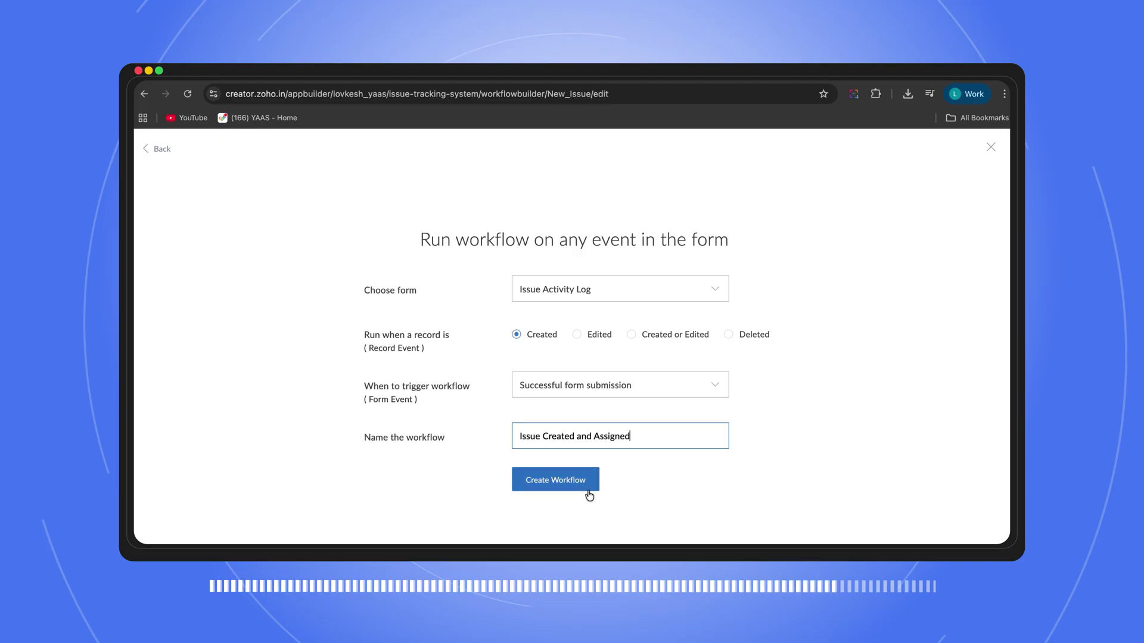
left_click(555, 480)
Step: Add a Send email notification from the admin user to the logged-in user and save it
left_click(605, 250)
left_click(685, 365)
left_click(672, 284)
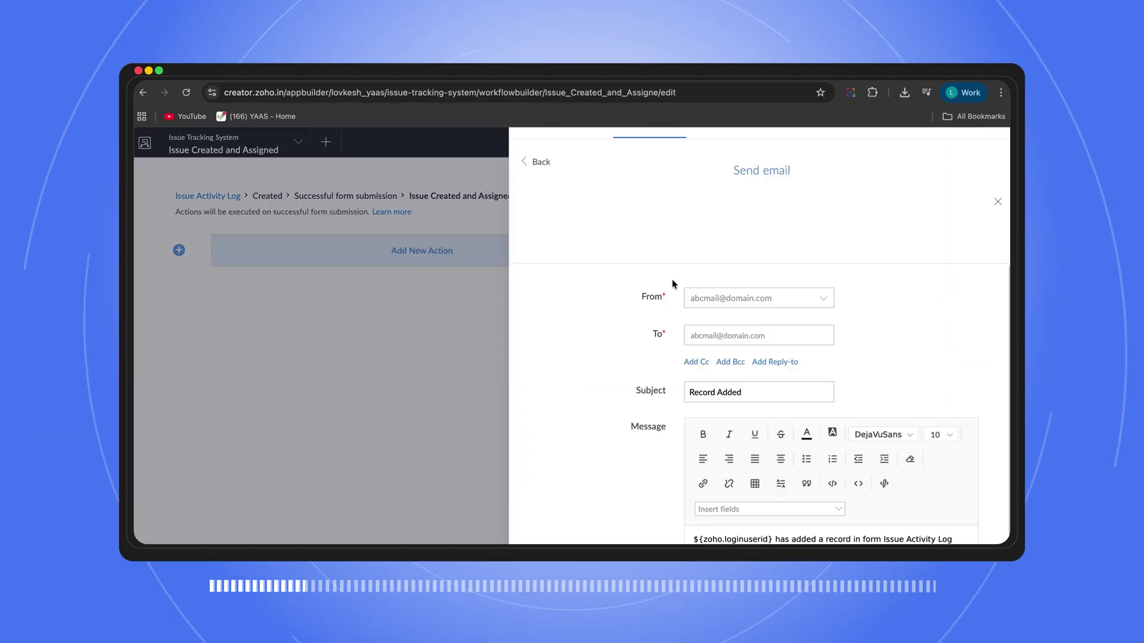
left_click(758, 218)
left_click(741, 263)
left_click(762, 296)
left_click(747, 355)
scroll(764, 489, "down", 3)
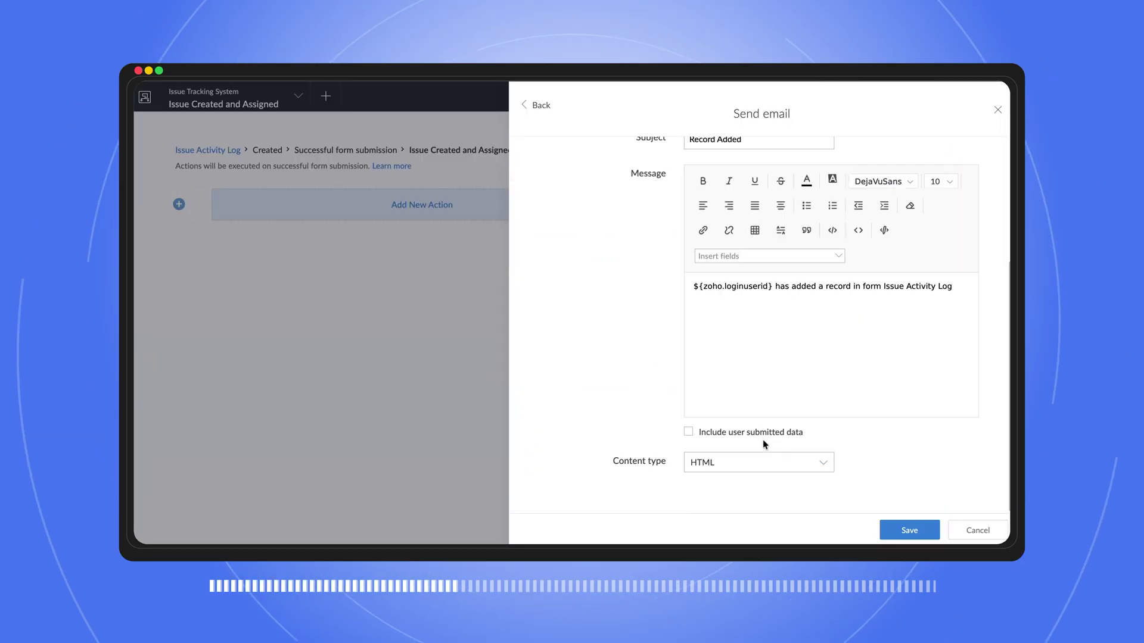
left_click(912, 529)
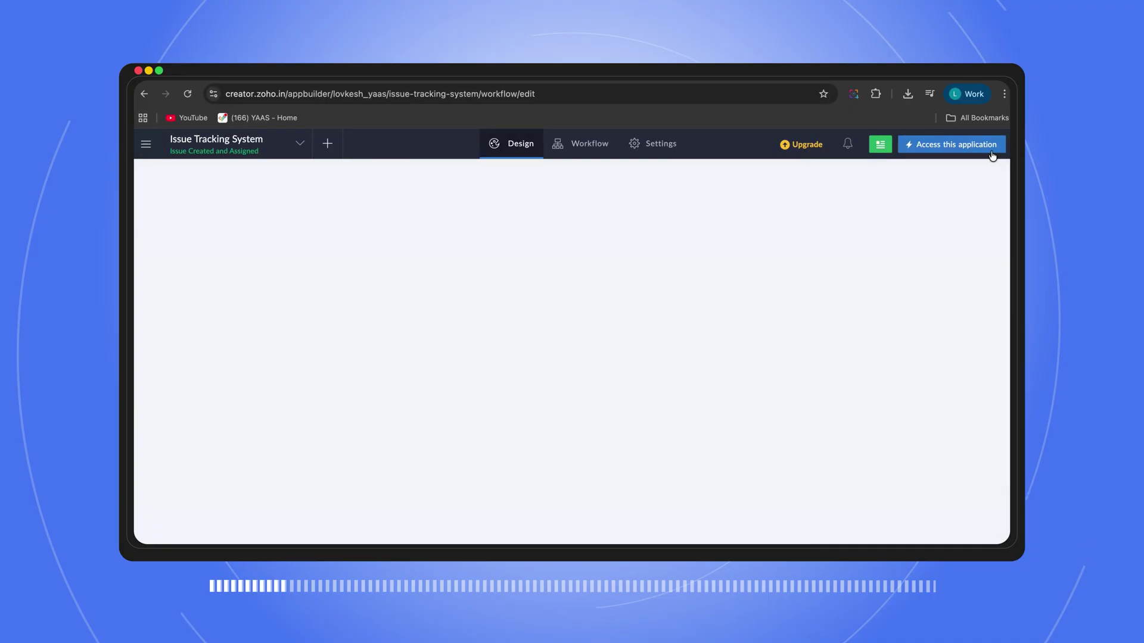
left_click(986, 146)
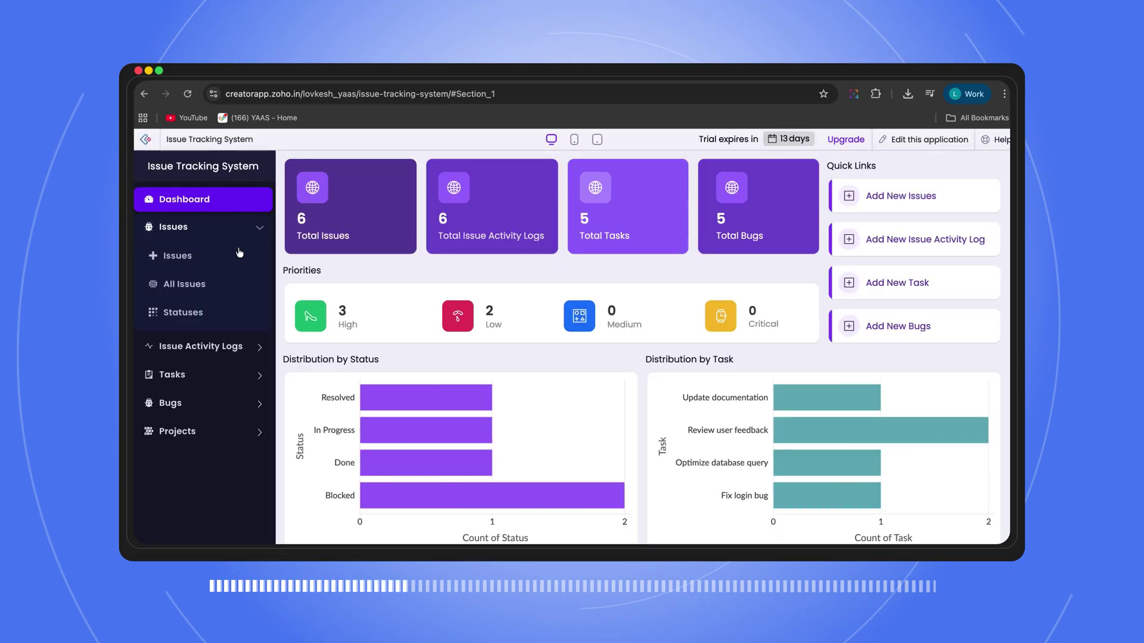
Step: Open the All Issues report from the Issues section of the sidebar
left_click(218, 295)
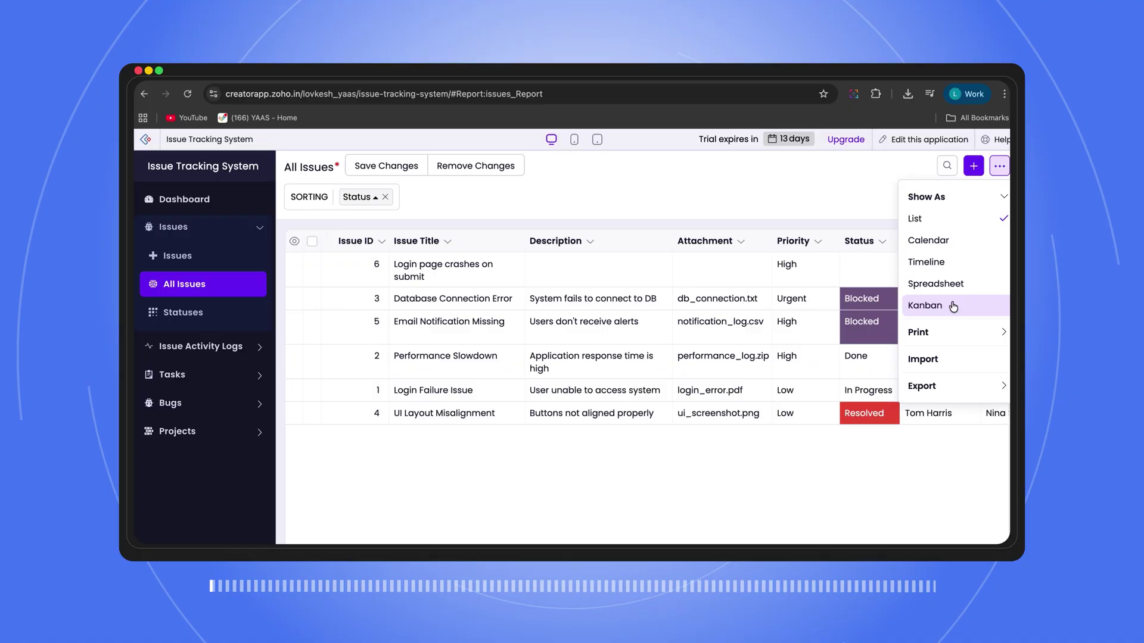
Step: Switch All Issues to a Kanban board grouped by Status and drag issue 3 into New
left_click(953, 306)
left_click(563, 285)
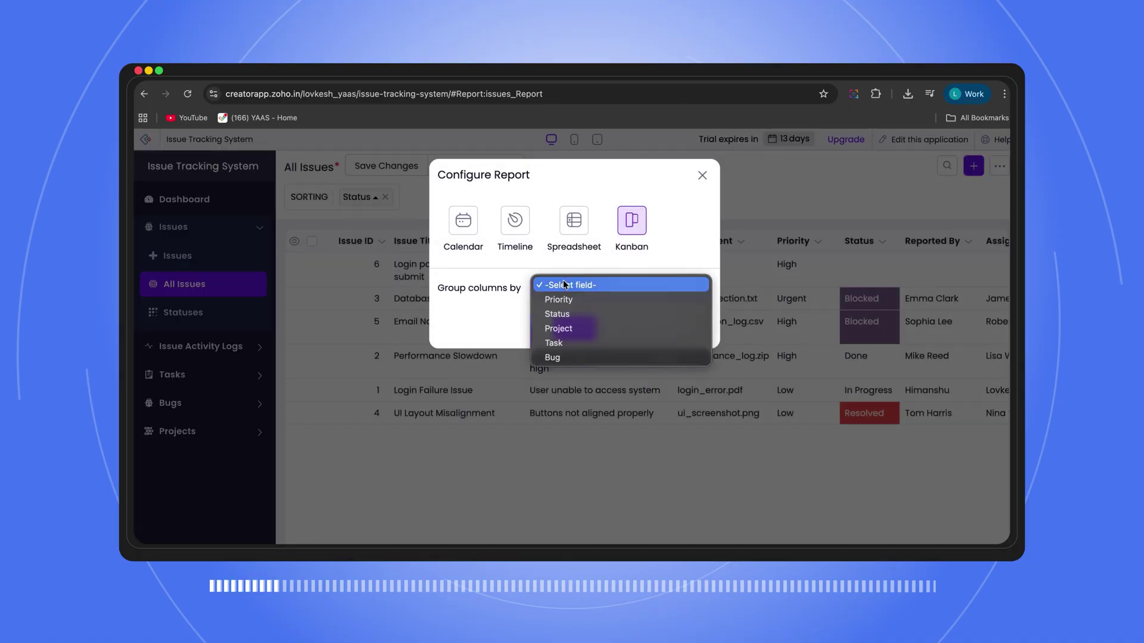
left_click(578, 313)
left_click(587, 326)
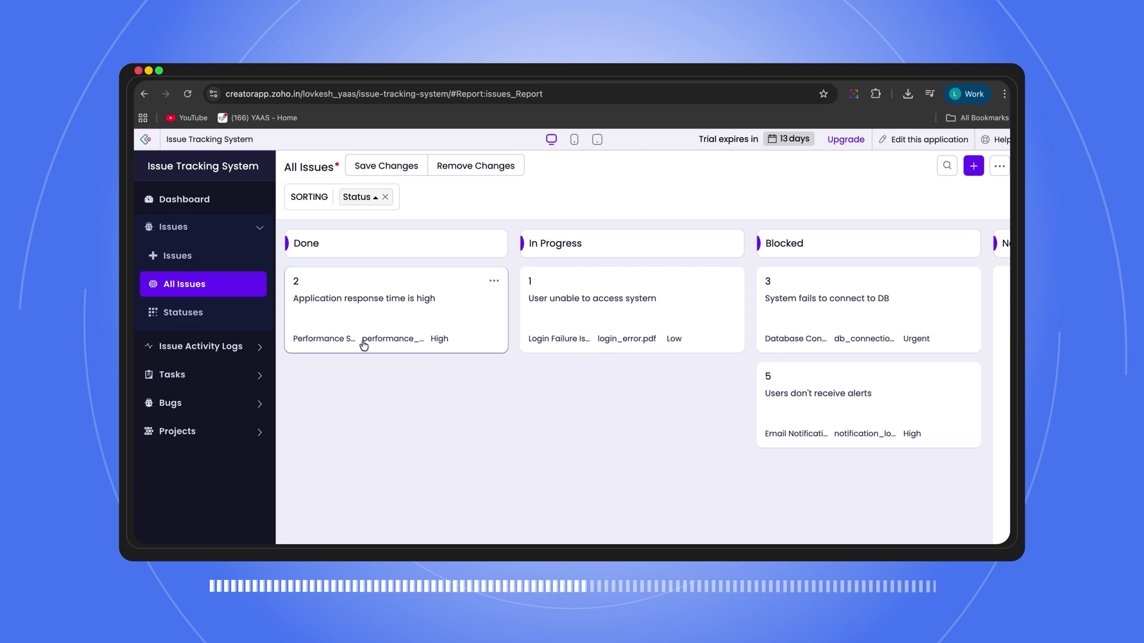
left_click_drag(935, 286, 755, 292)
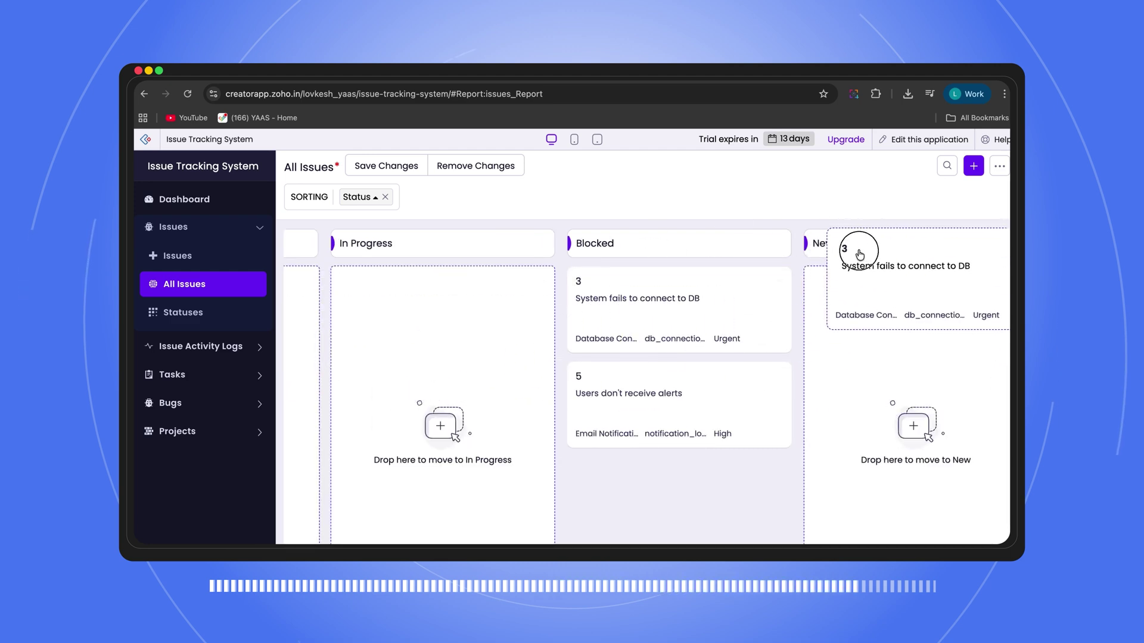
left_click_drag(859, 255, 859, 256)
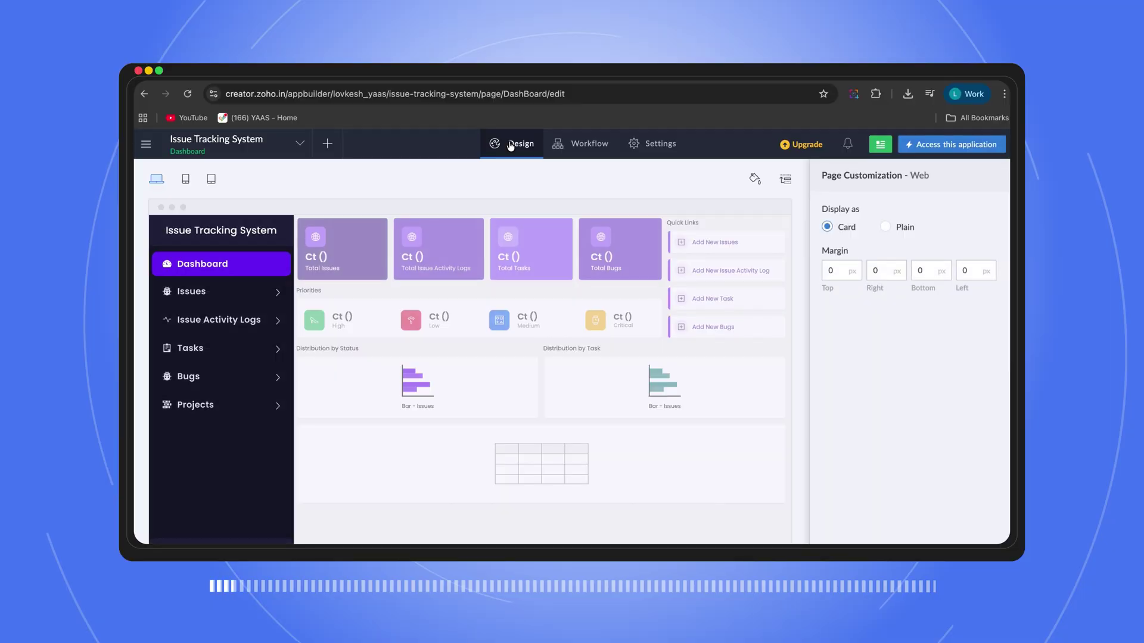
Step: Set the theme's logo preference to Application Logo, then preview the dashboard in phone view
left_click(510, 144)
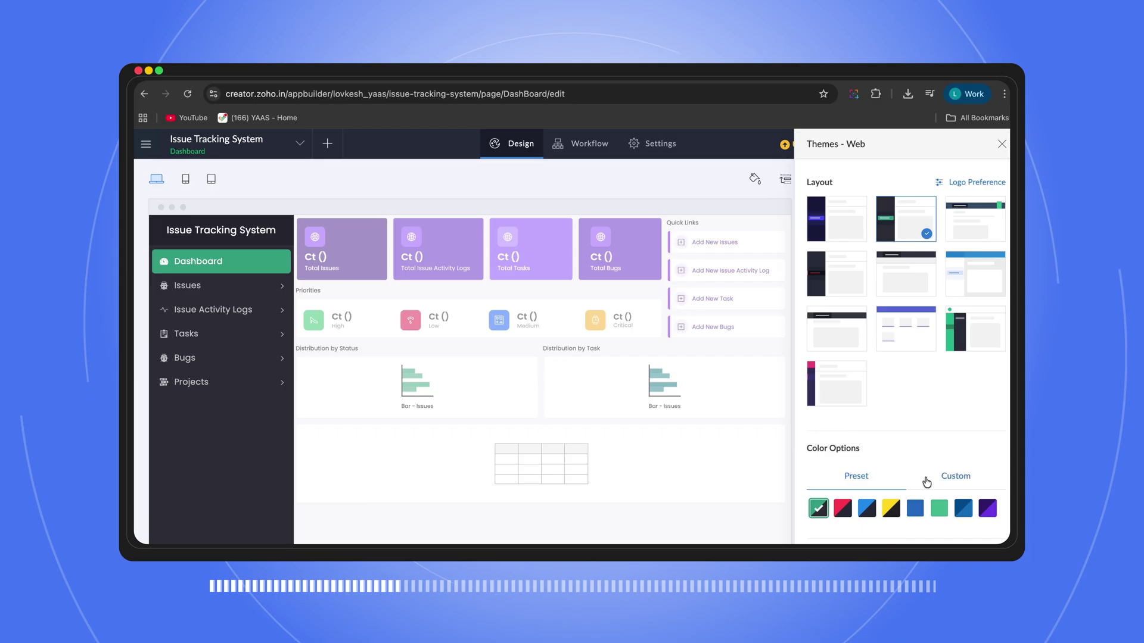
left_click(963, 182)
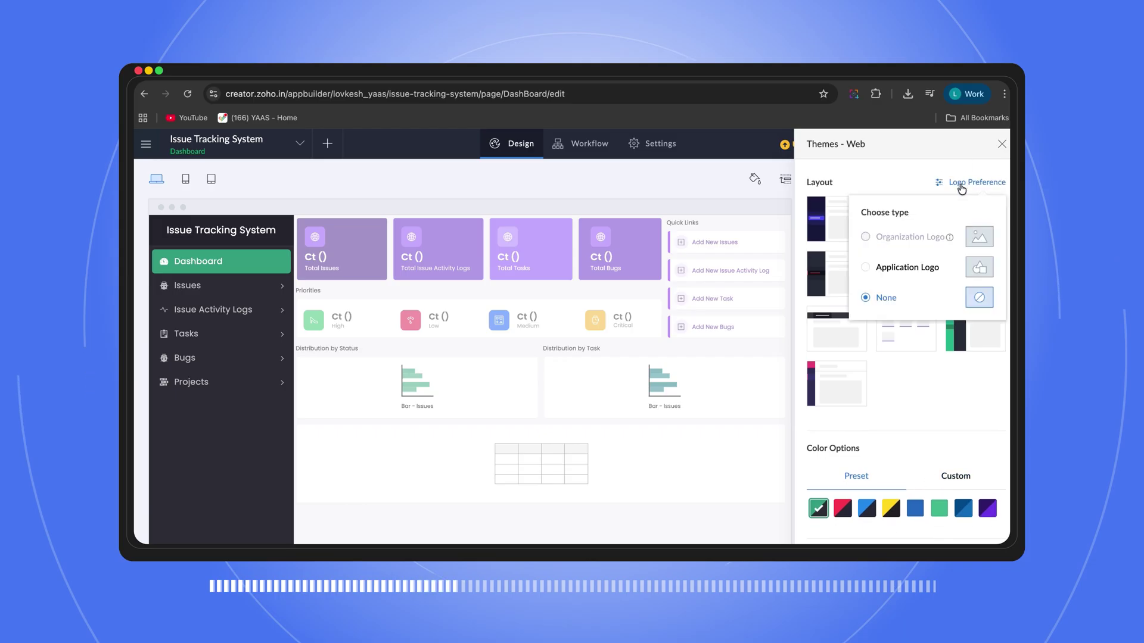
left_click(912, 268)
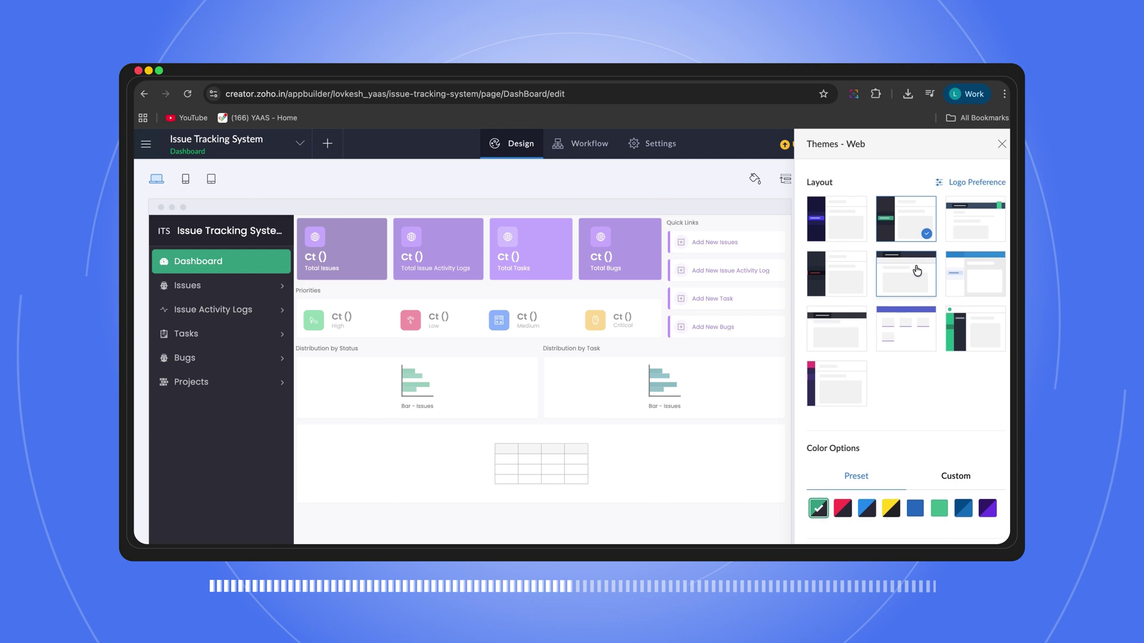
left_click(1002, 144)
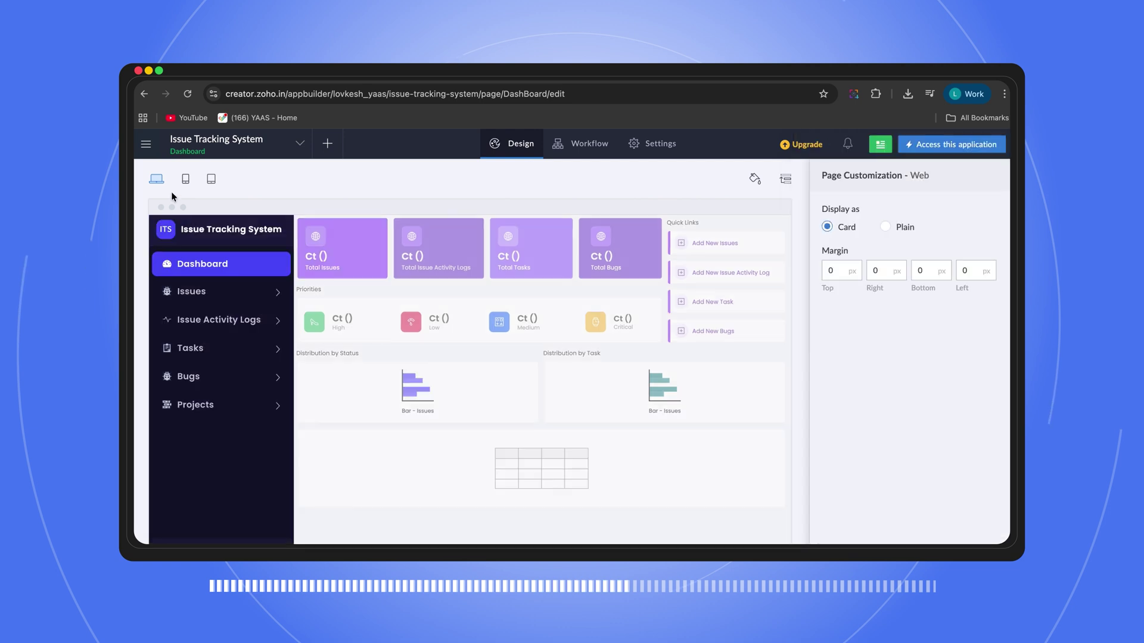
left_click(184, 181)
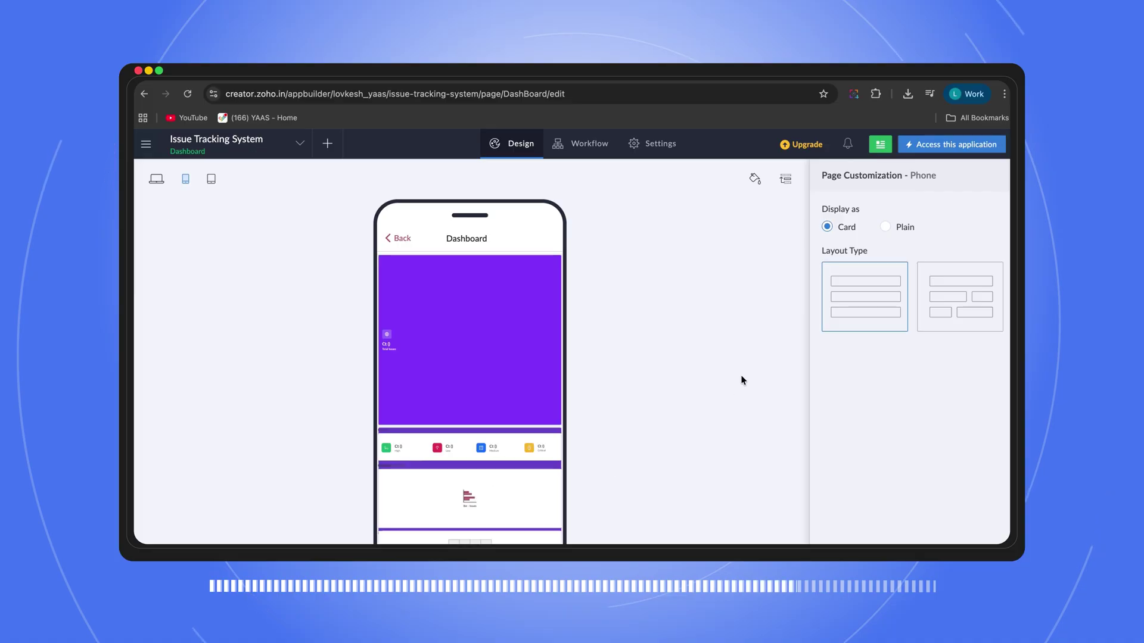
left_click(408, 248)
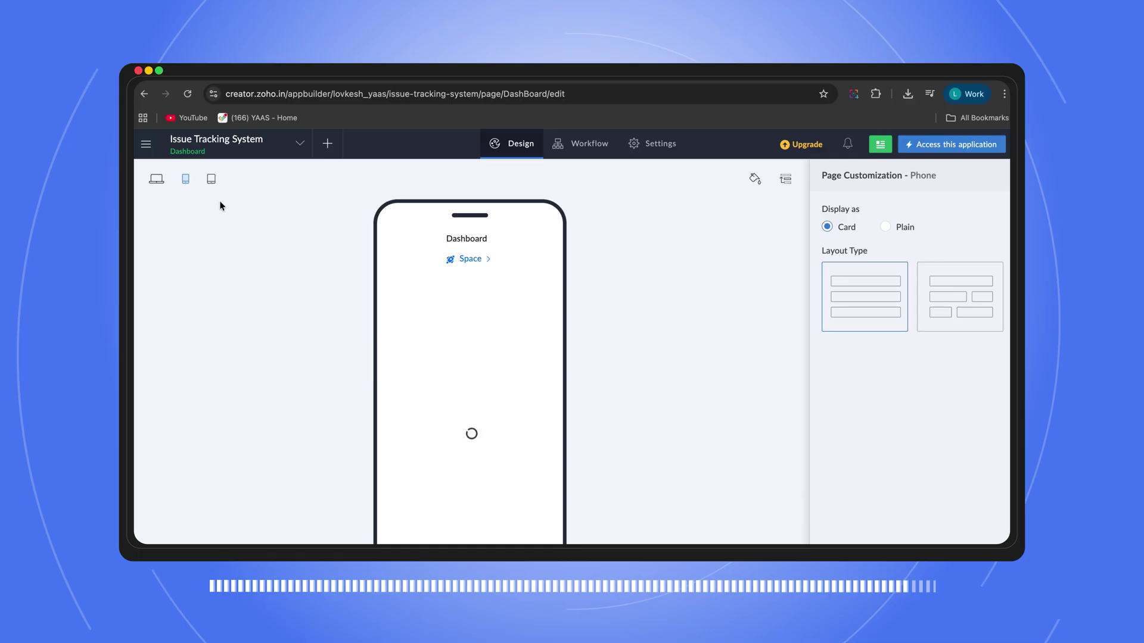